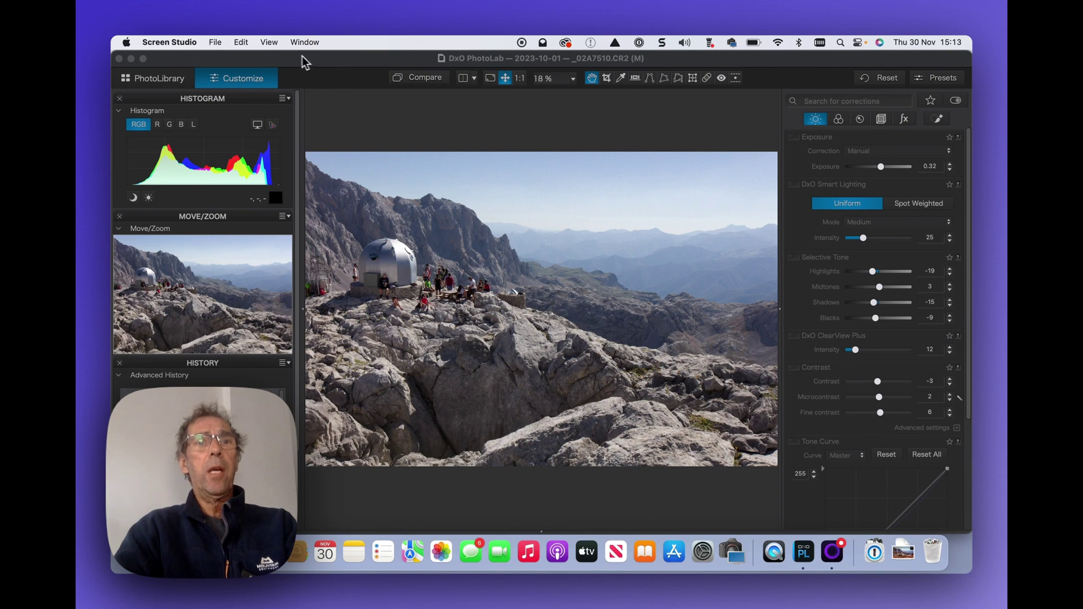
- Bring DxO PhotoLab to the front and open, then close, the application preferences
click(227, 64)
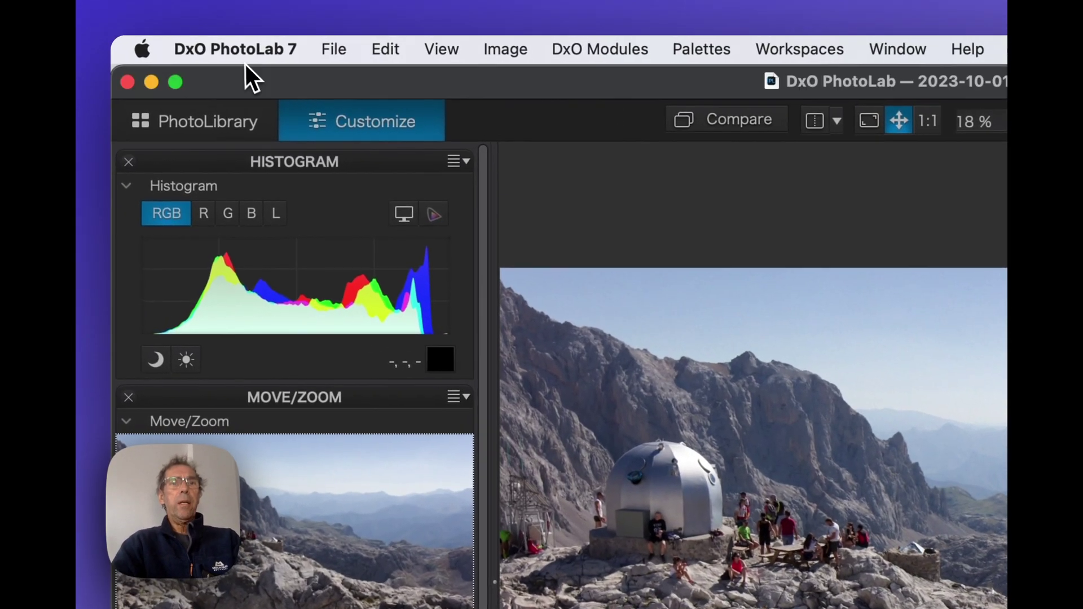
click(235, 49)
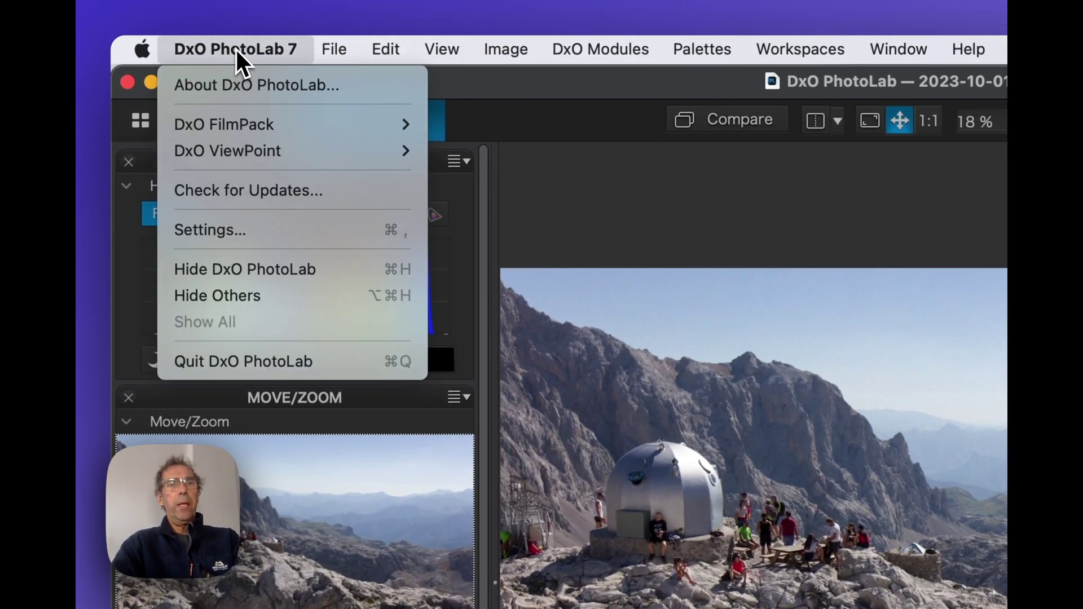
click(219, 233)
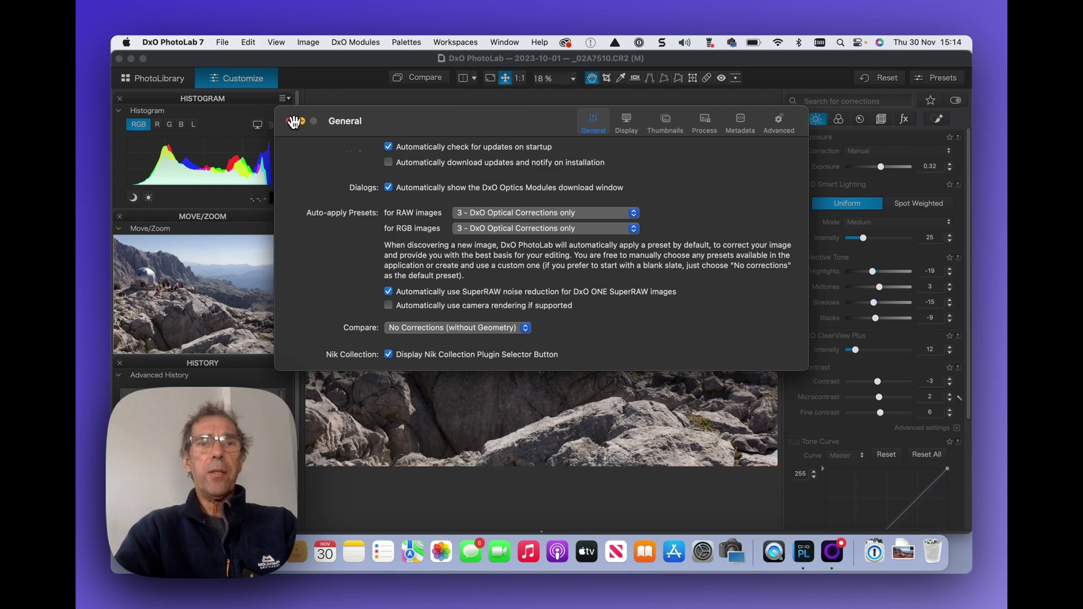
click(289, 122)
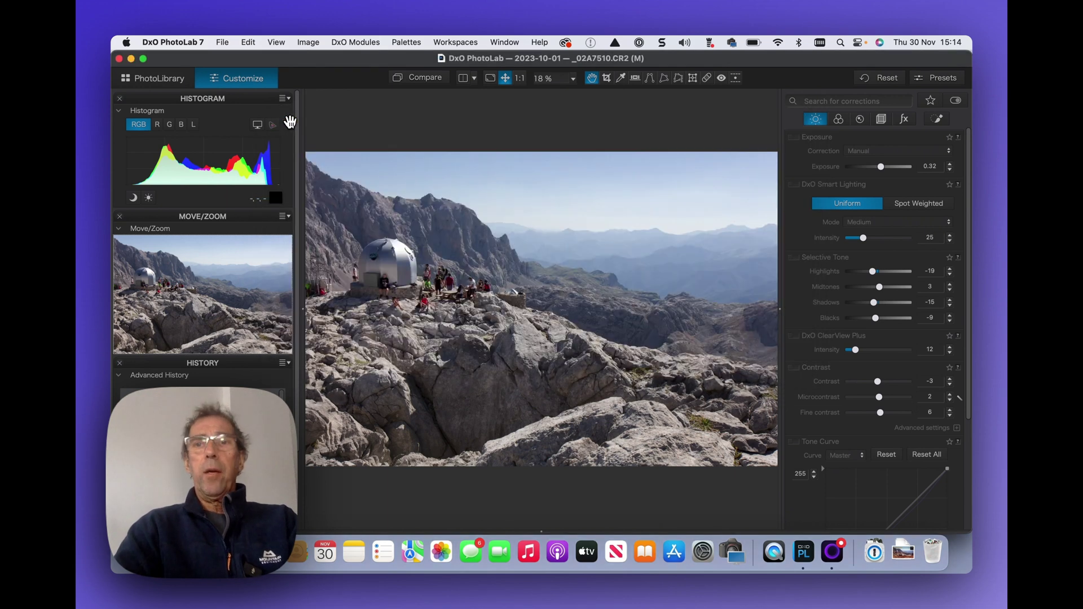
- Apply the '3 - DxO Optical Corrections only' general purpose preset to the mountain photo
click(948, 82)
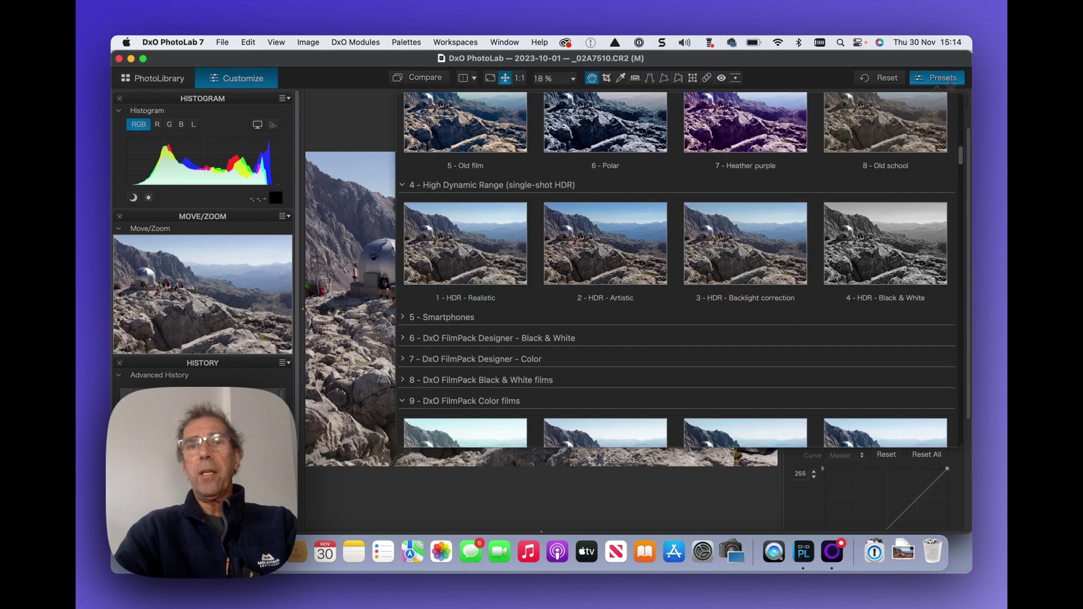
scroll(819, 211, up, 10)
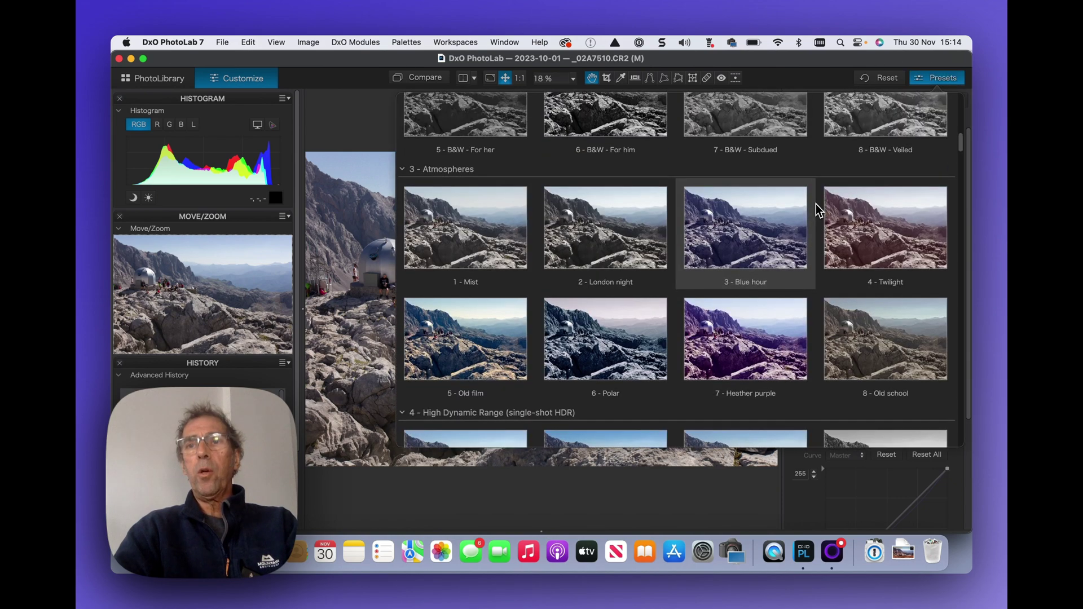
scroll(819, 211, up, 10)
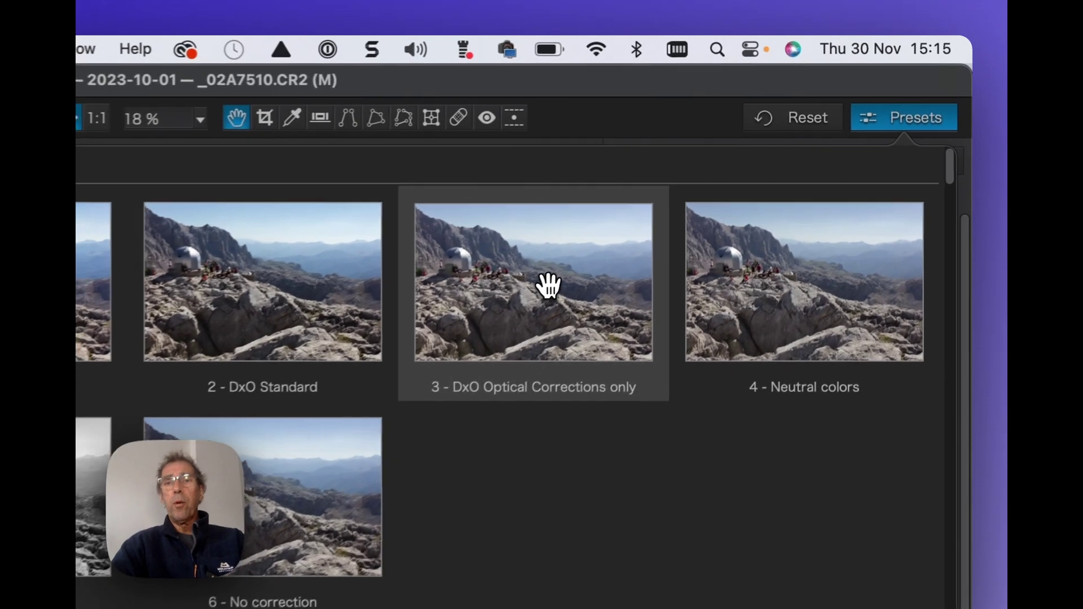
double_click(548, 284)
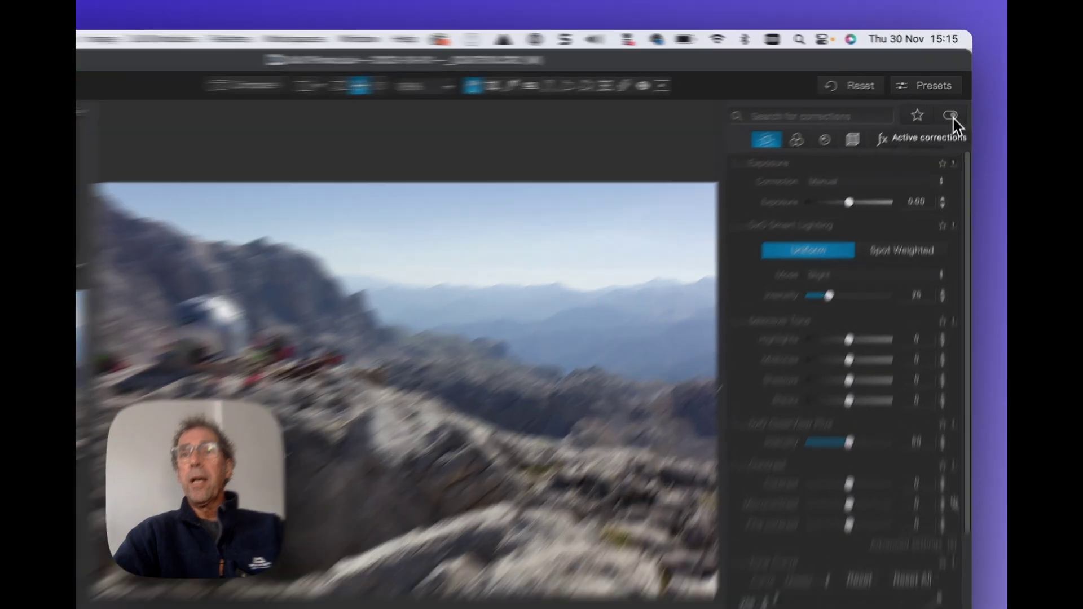
- Show only active corrections and review the Color, Detail, Geometry, fx and Local Adjustments tabs
click(956, 101)
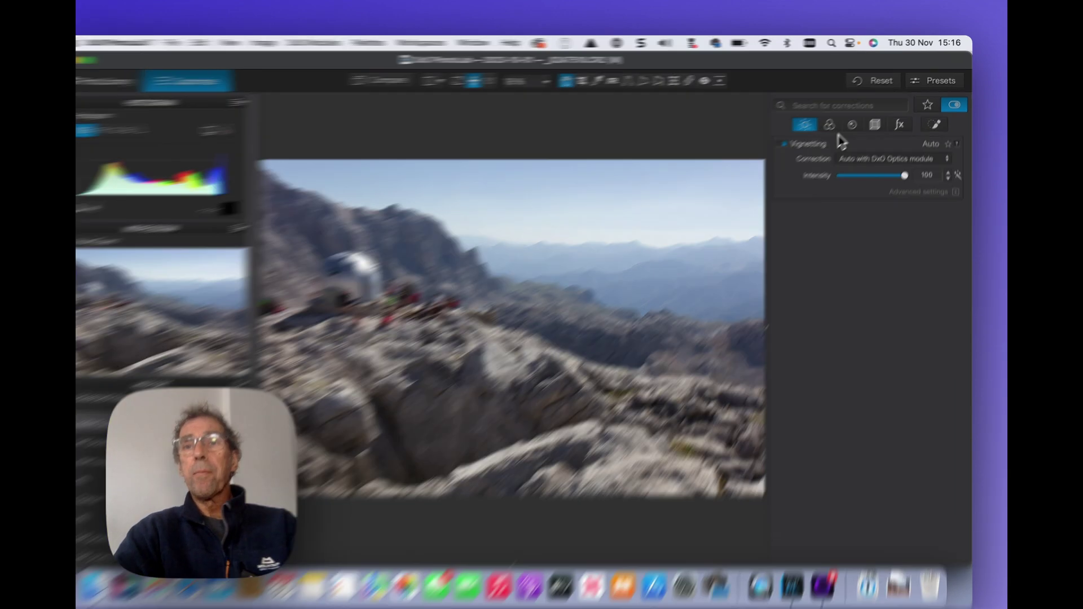
click(837, 118)
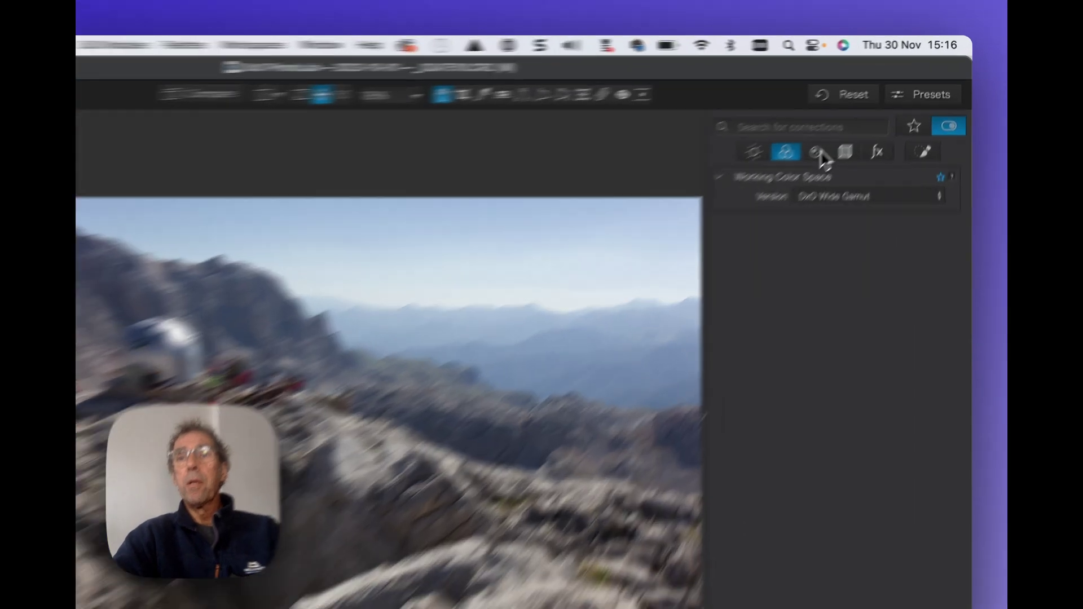
click(818, 152)
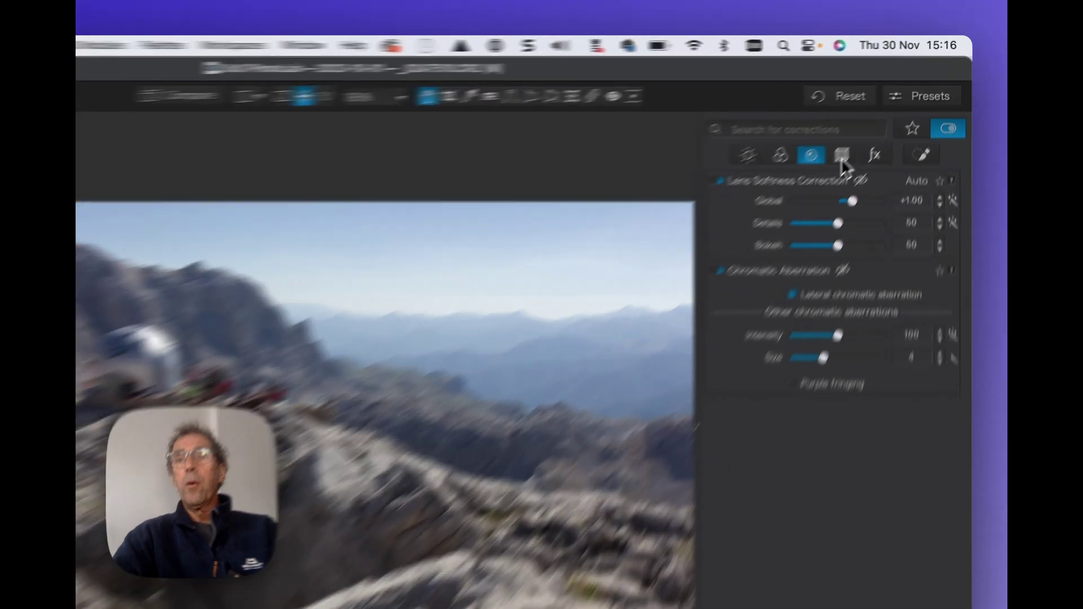
click(881, 119)
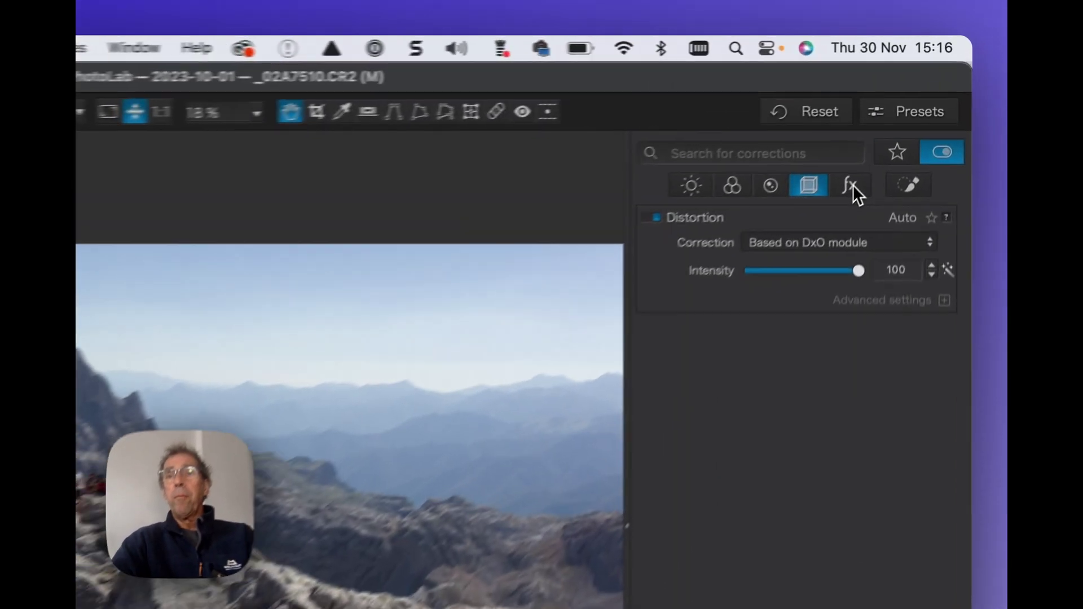
click(904, 120)
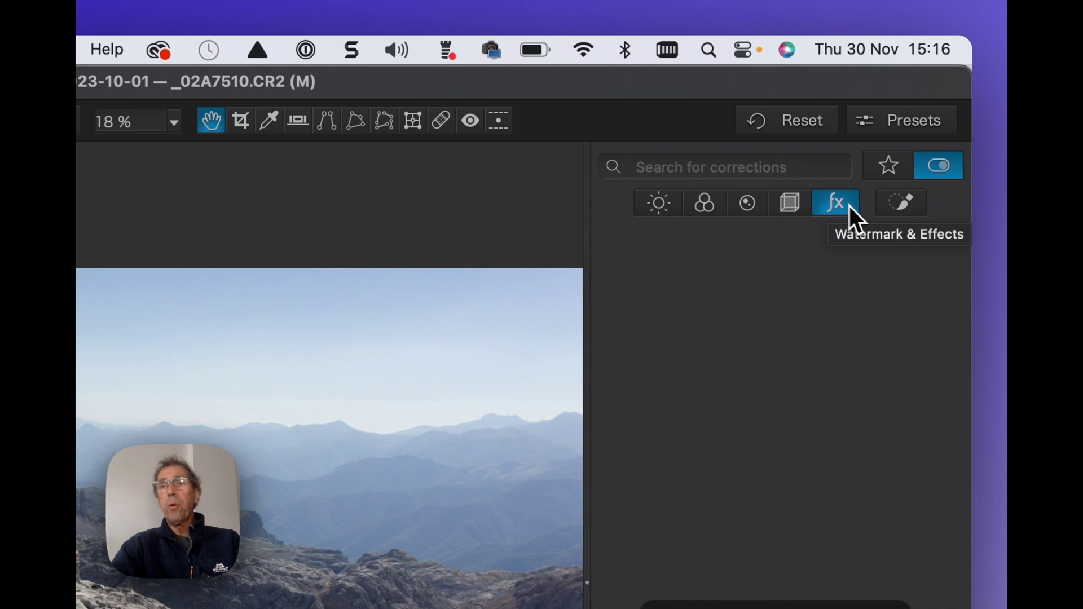
click(908, 205)
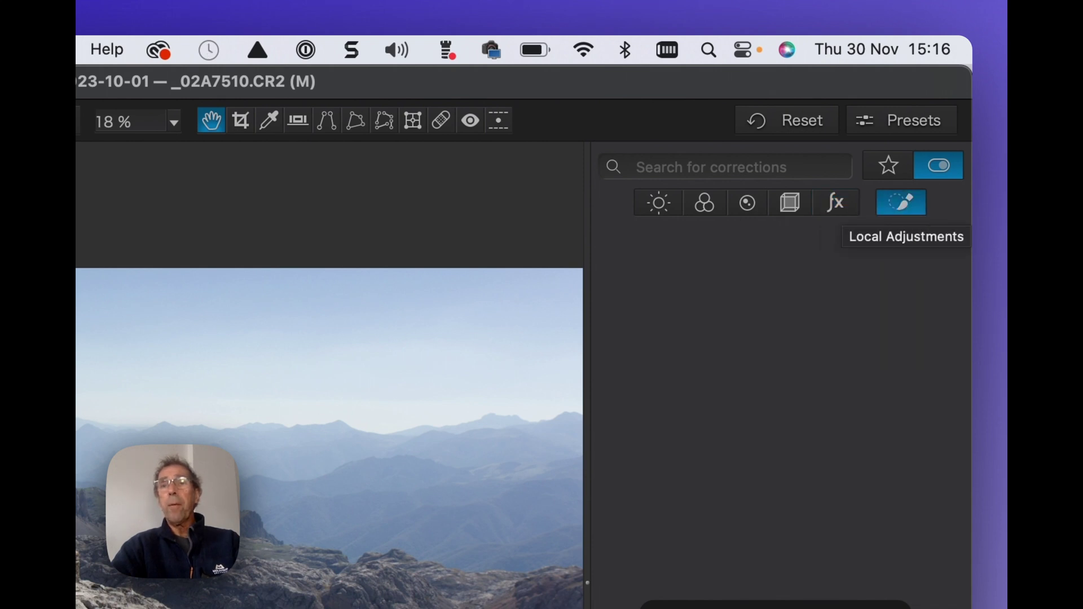
- Apply the DxO Standard preset to the photo from the presets gallery
click(922, 120)
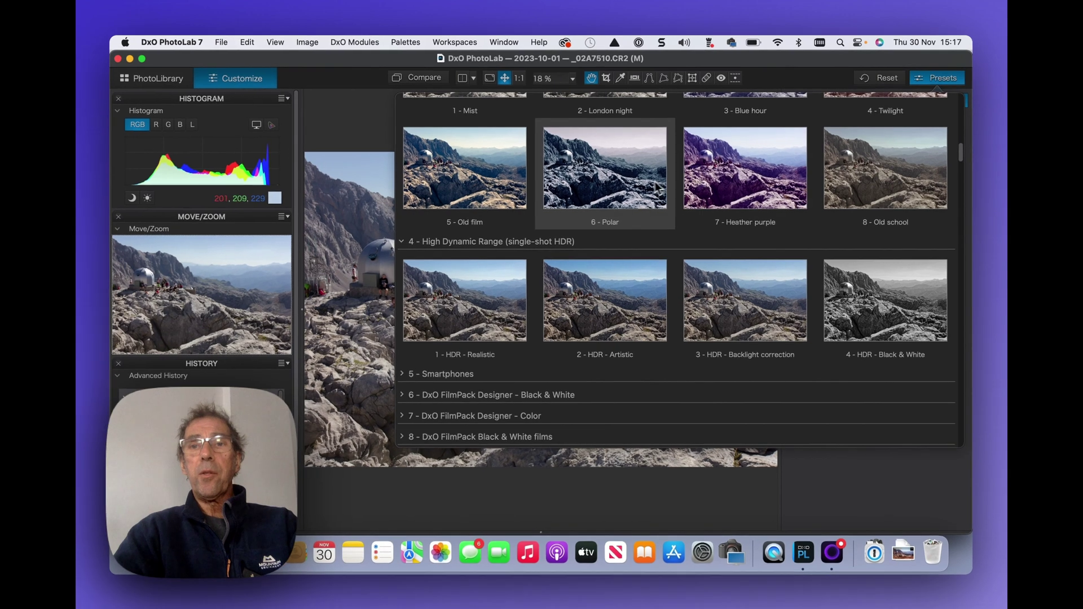
scroll(621, 169, up, 10)
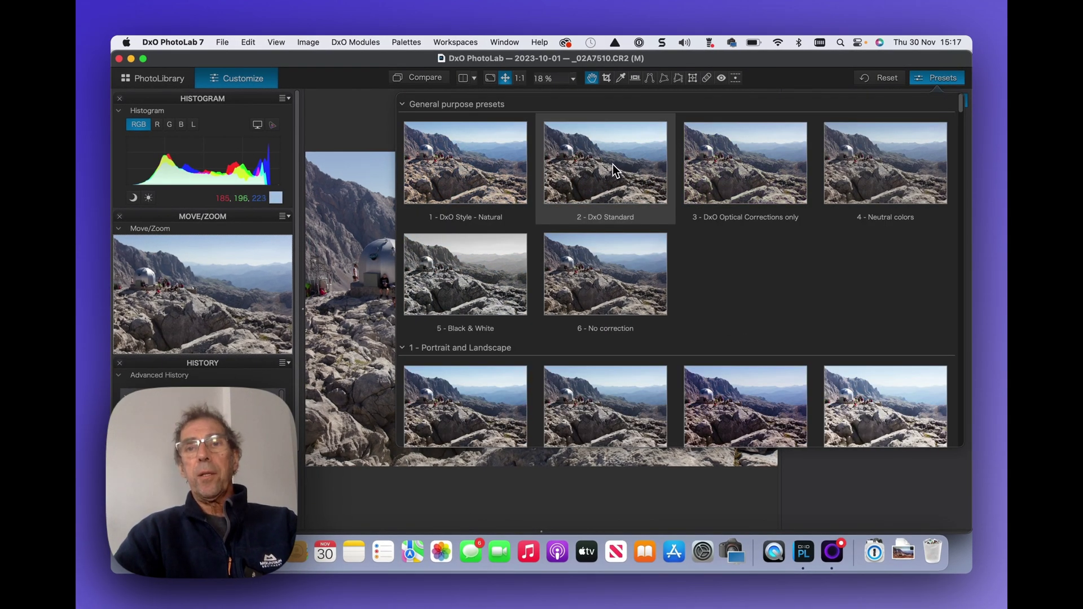
click(612, 164)
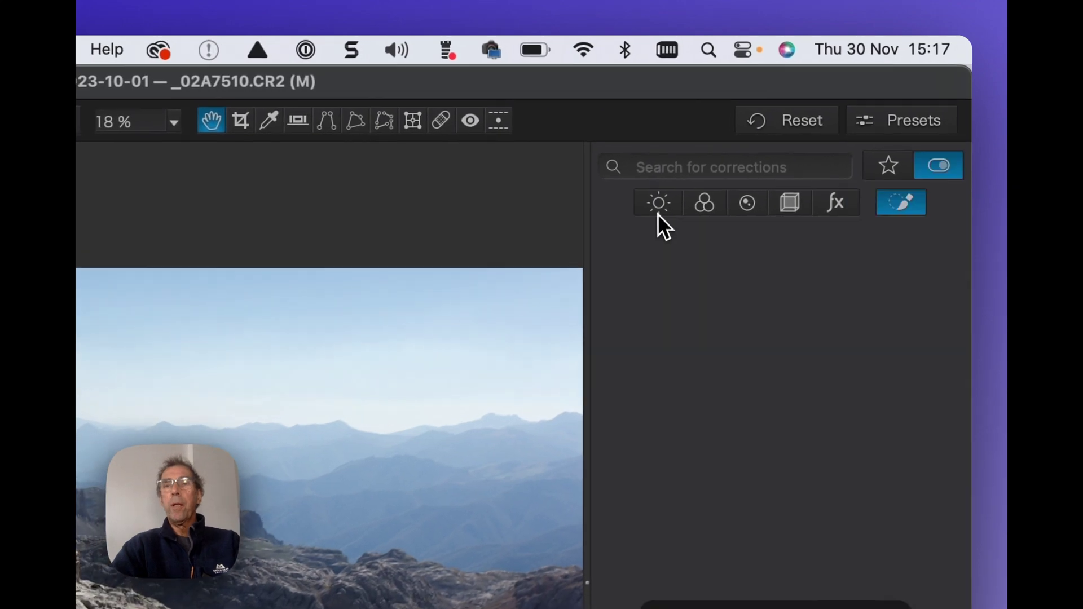
- Review Light, Color, Detail and Geometry corrections, keeping crop on Auto, then show Local Adjustments
click(658, 208)
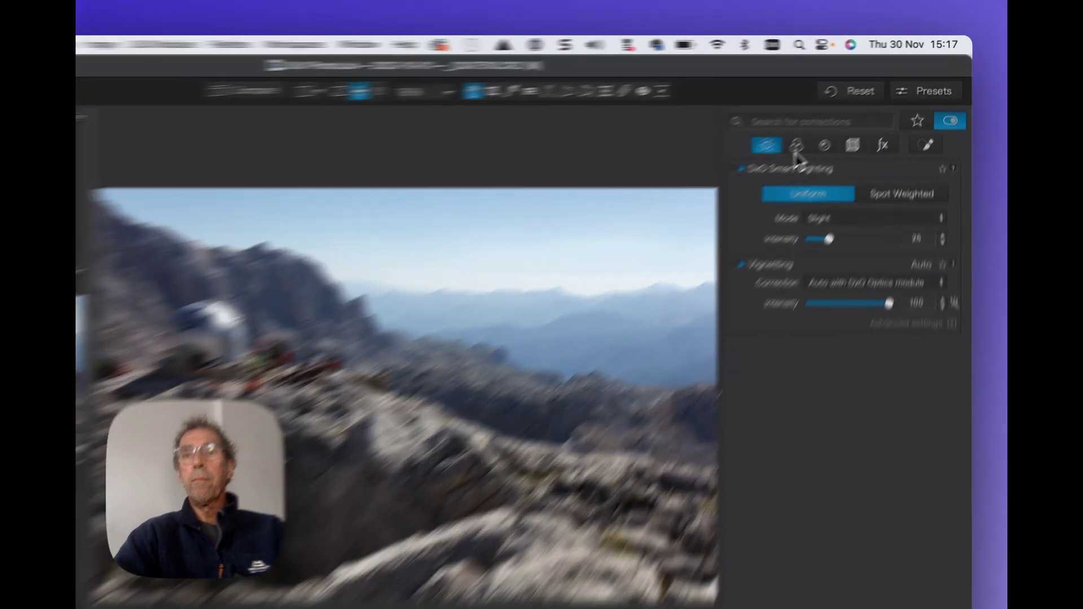
click(838, 118)
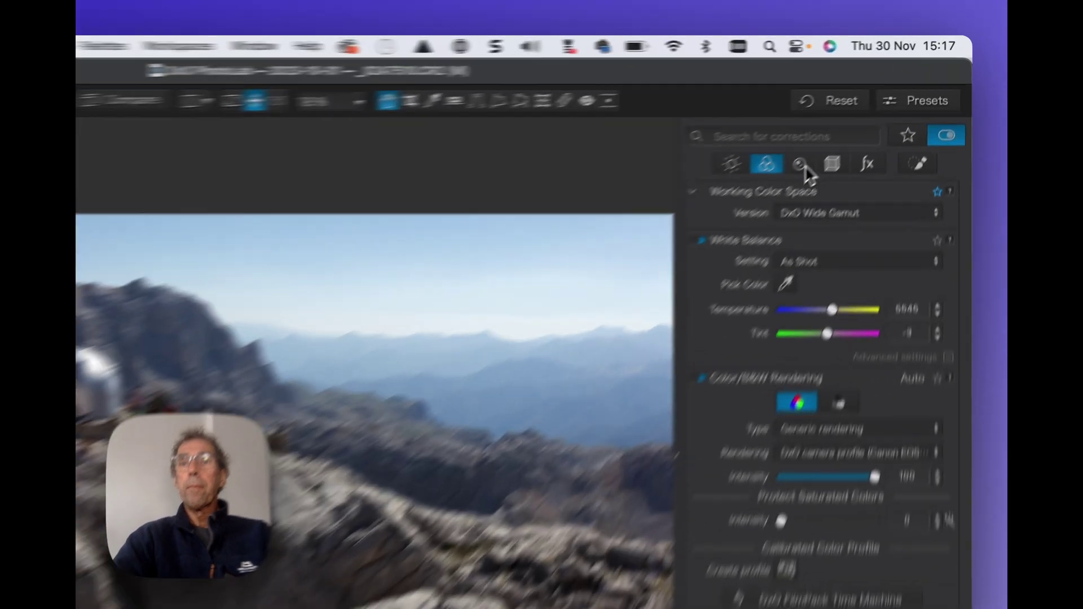
click(860, 119)
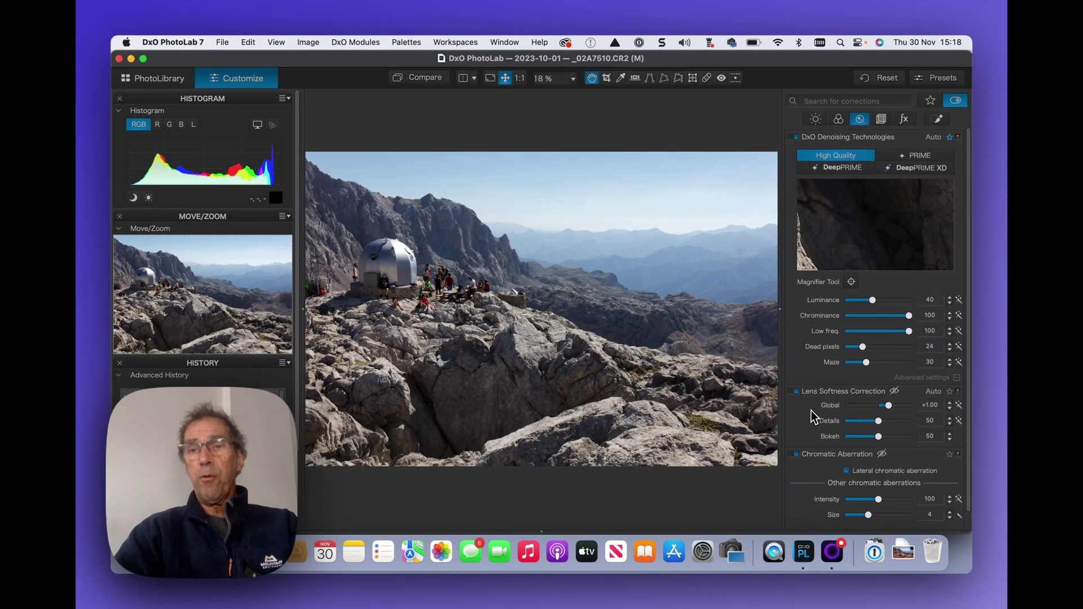
scroll(811, 411, down, 1)
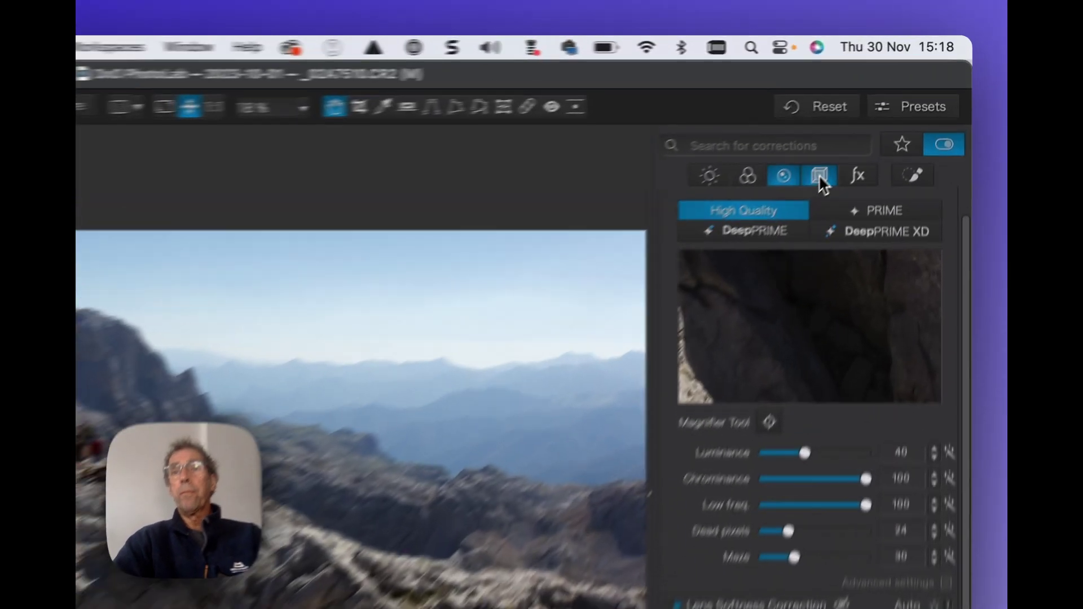
click(881, 119)
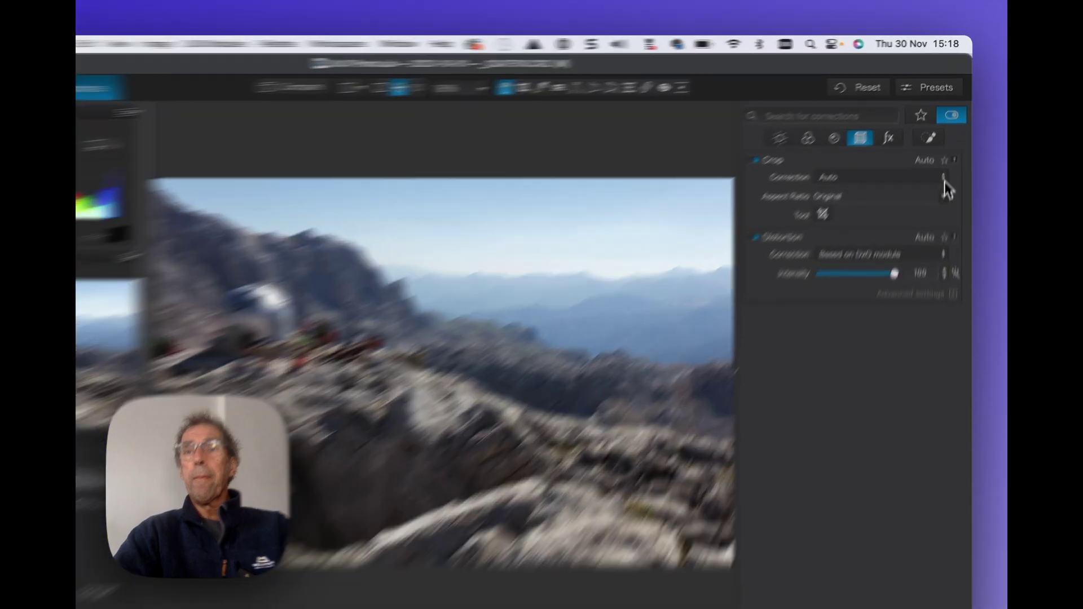
click(936, 152)
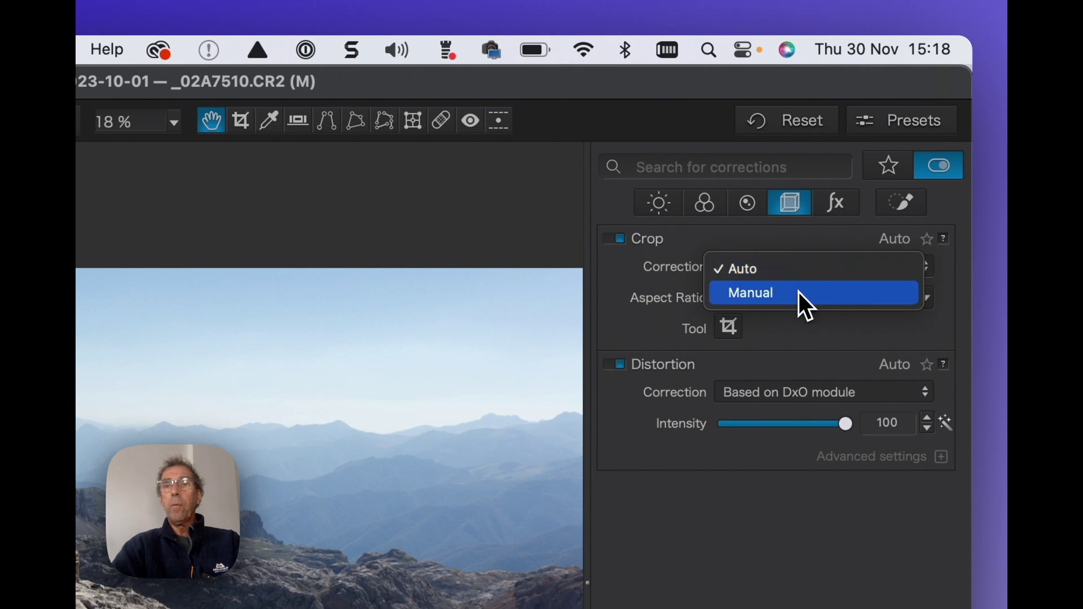
click(798, 270)
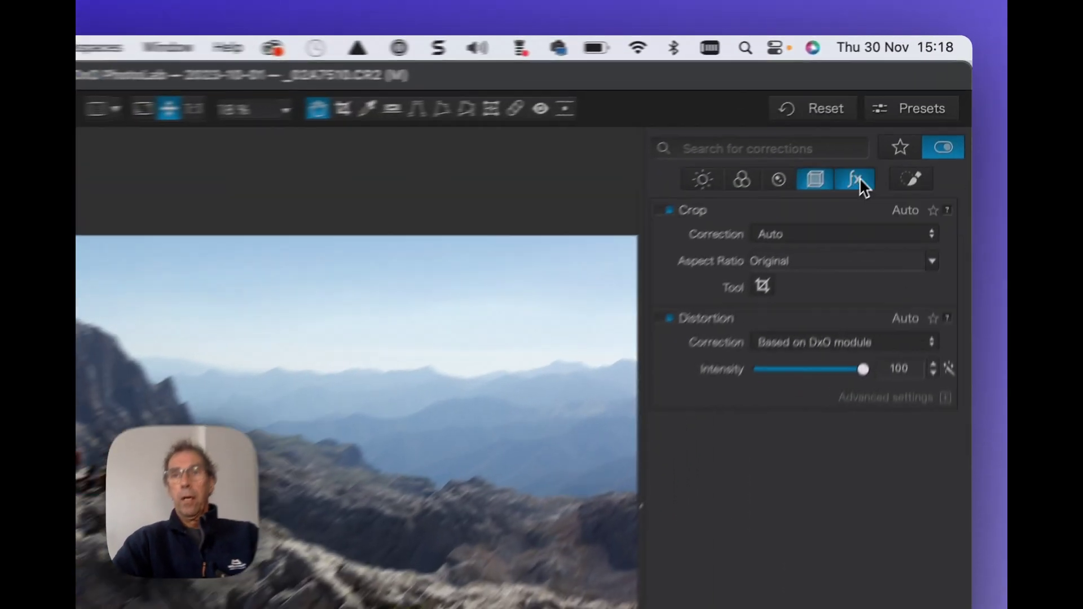
click(904, 119)
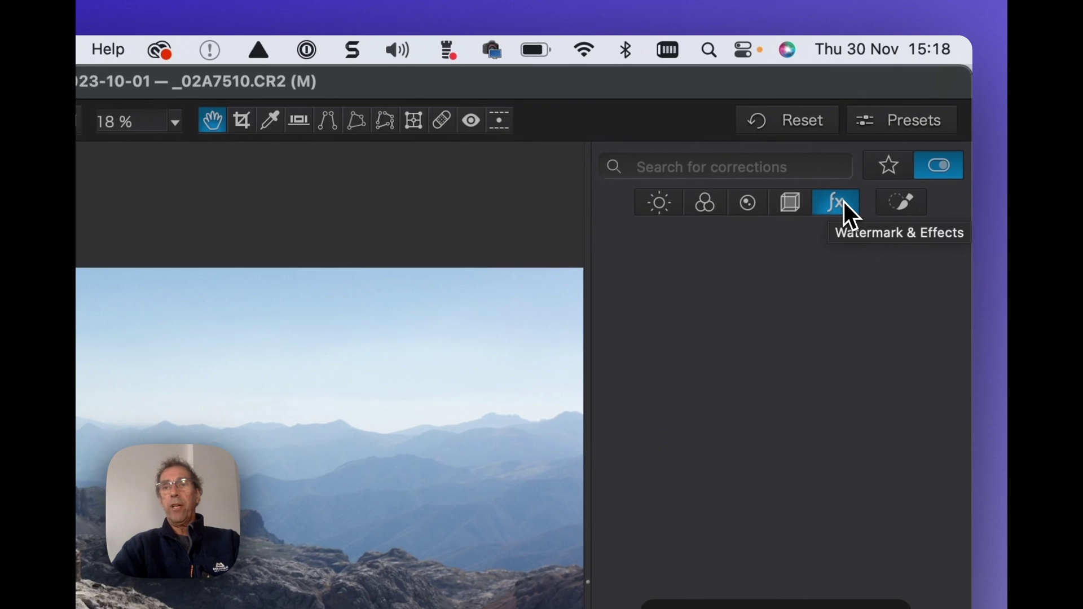
click(906, 203)
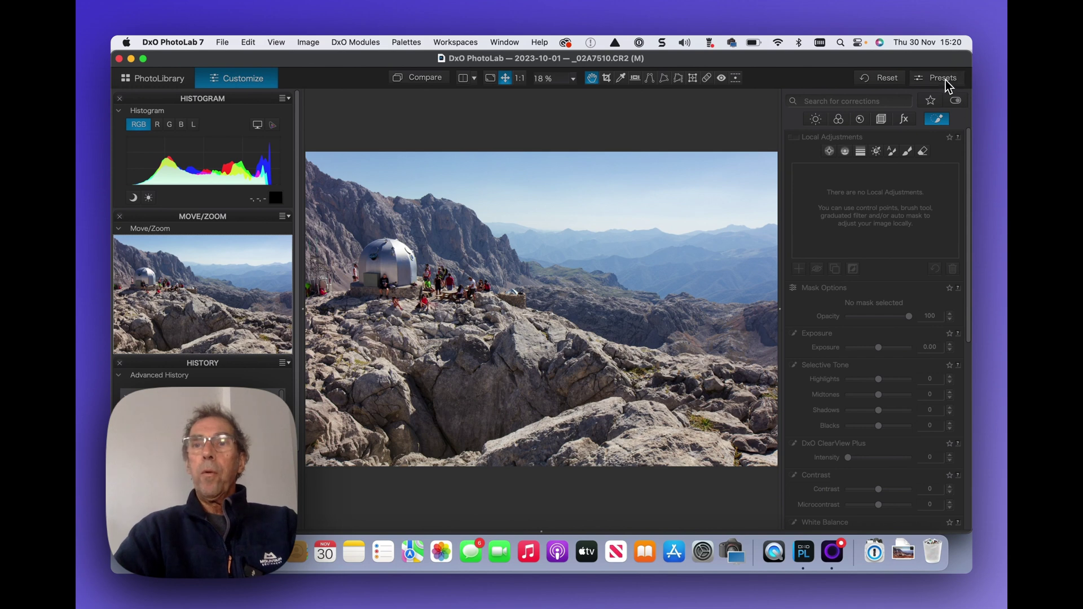
- Apply the '3 - Portrait - Candy colors' preset and view its Light corrections
click(945, 80)
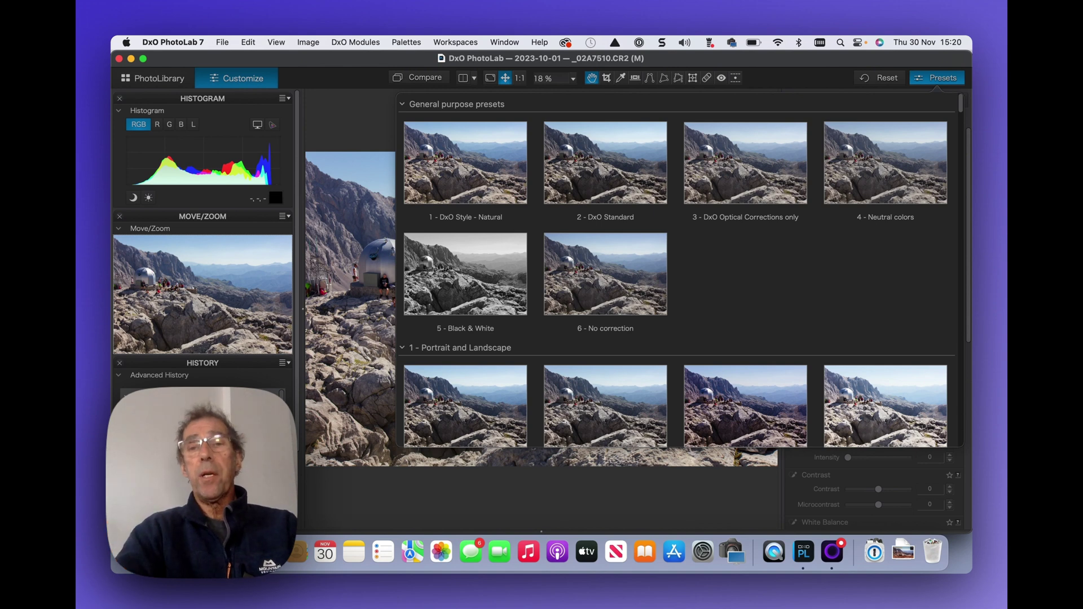
scroll(780, 286, down, 5)
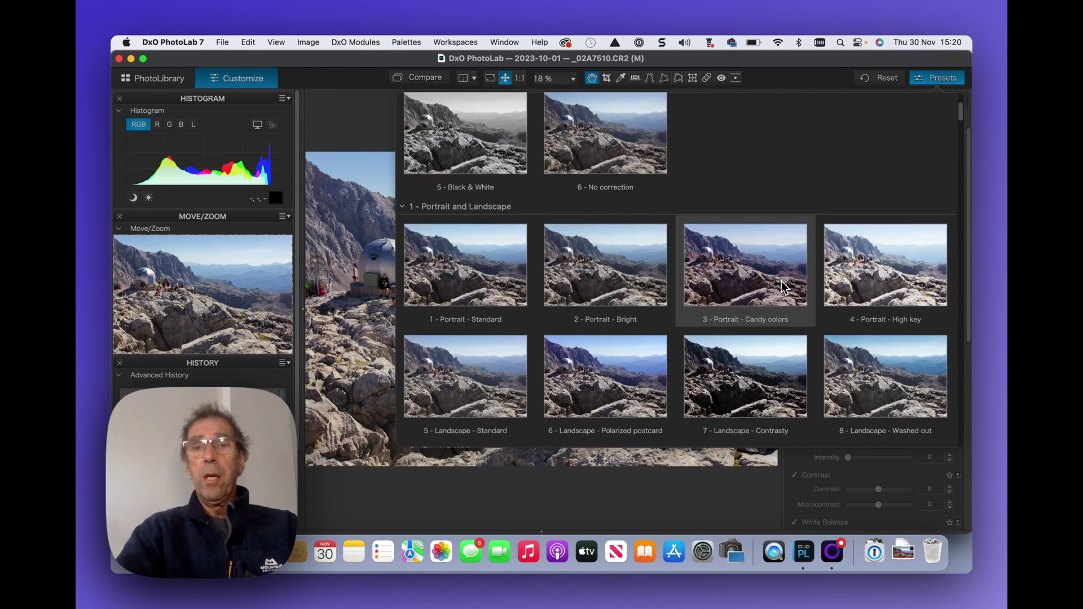
scroll(780, 281, down, 2)
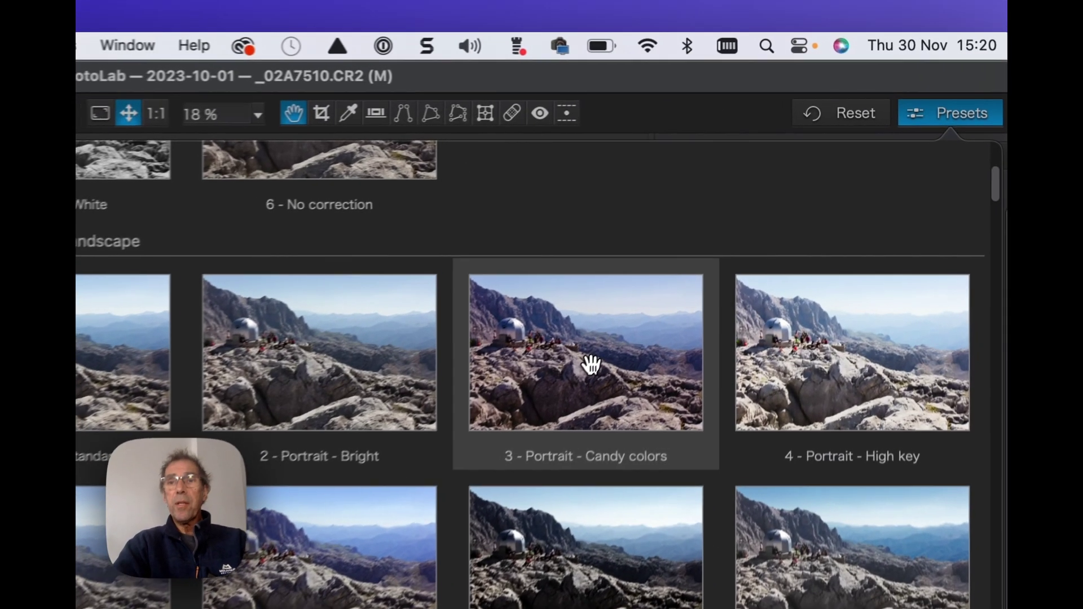
click(747, 209)
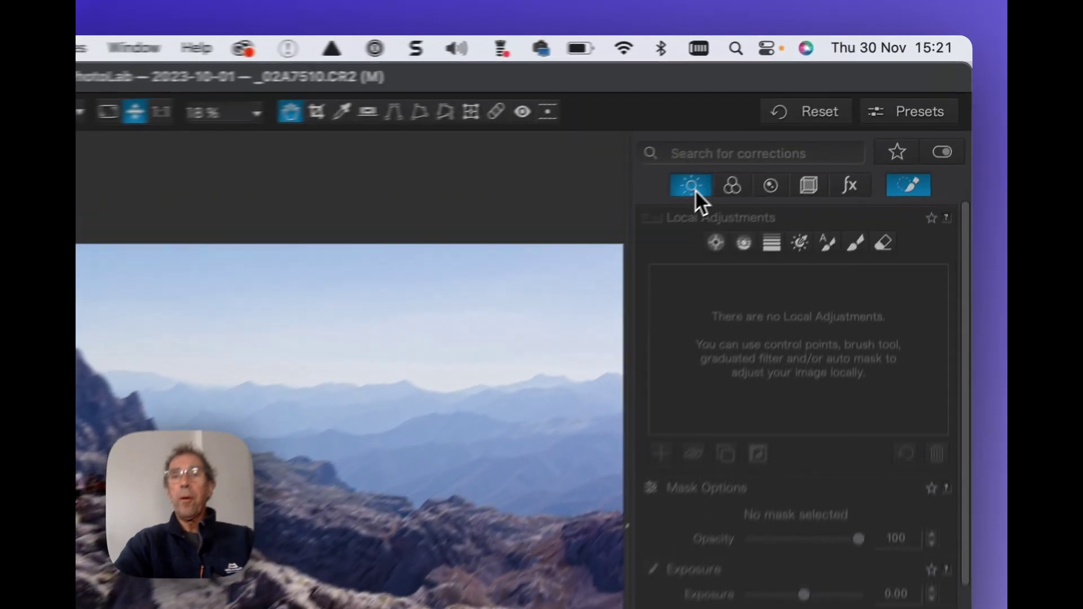
click(815, 118)
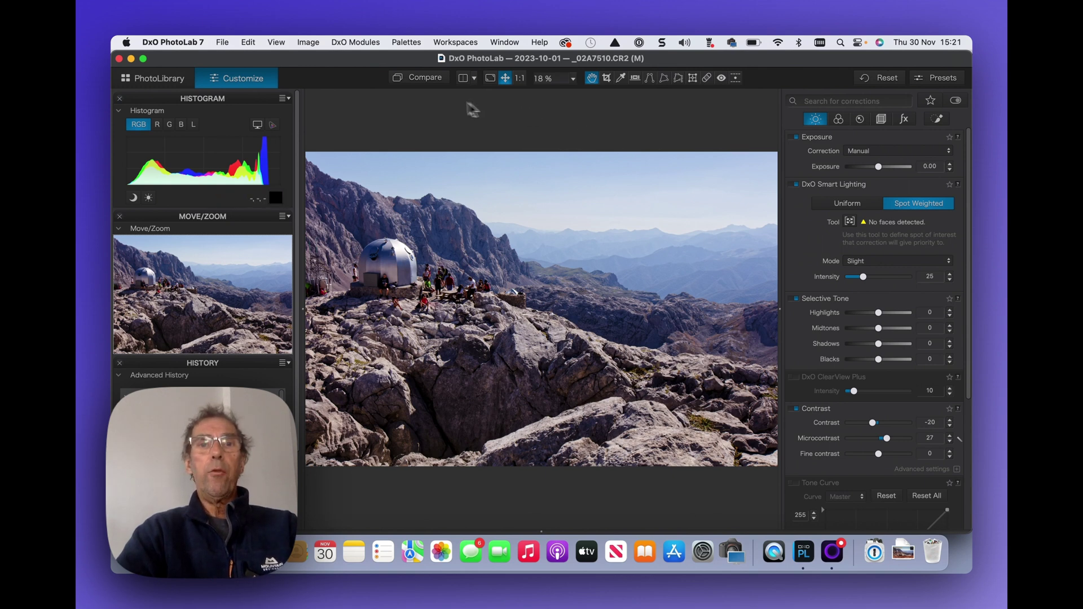
- Flip between the uncorrected original and the Candy colors version using Compare and the D shortcut
click(424, 79)
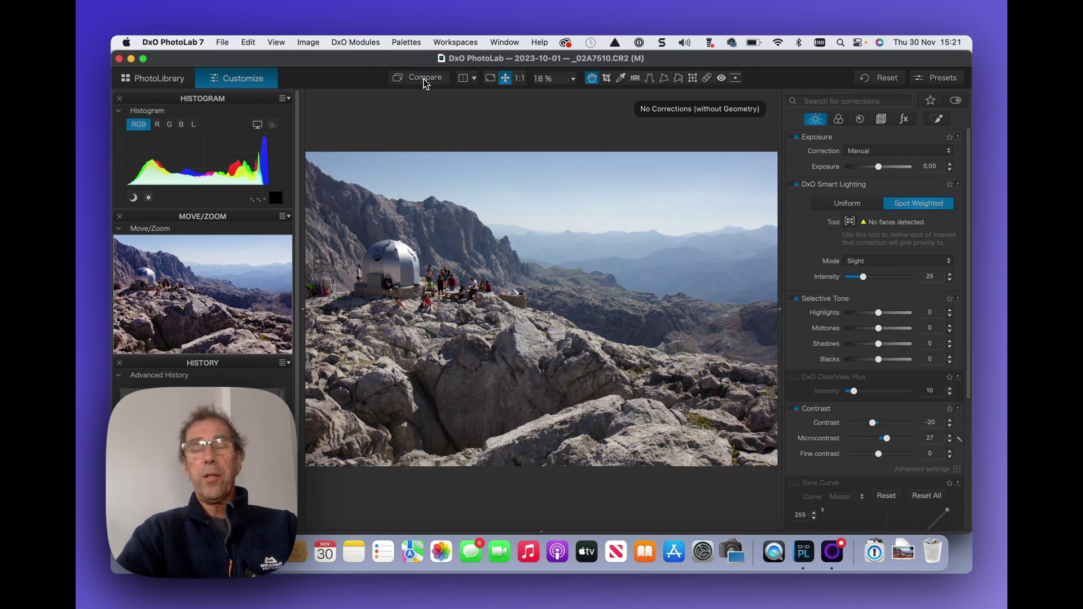
key(d)
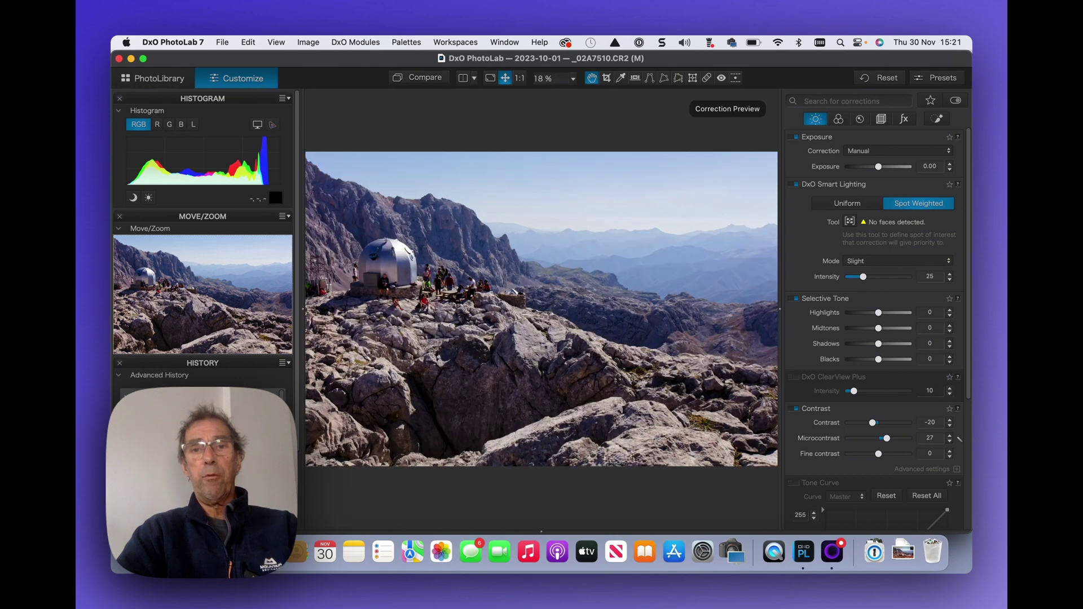
key(d)
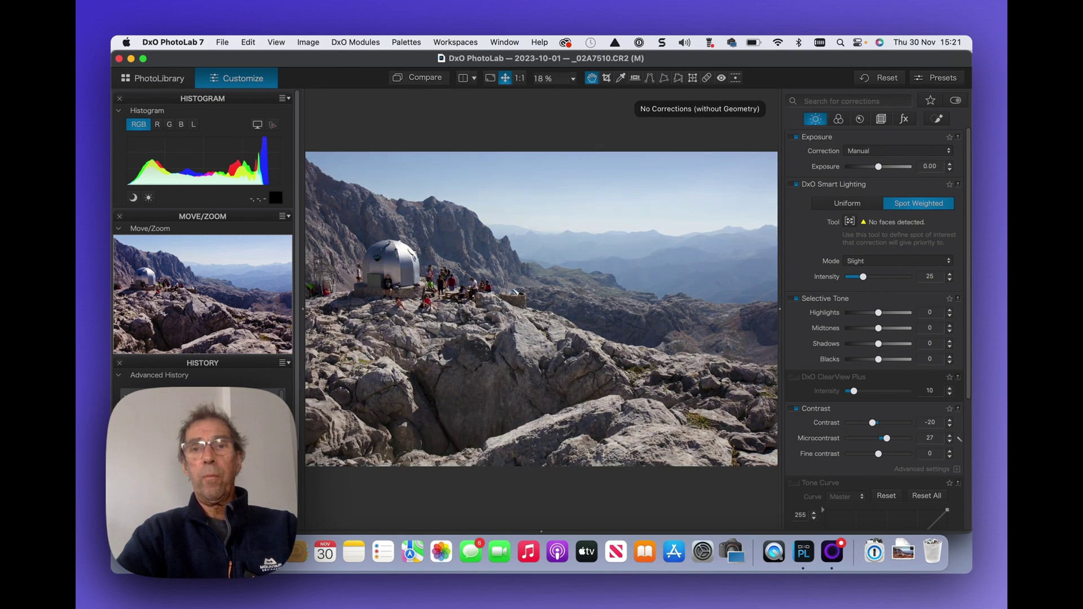
key(d)
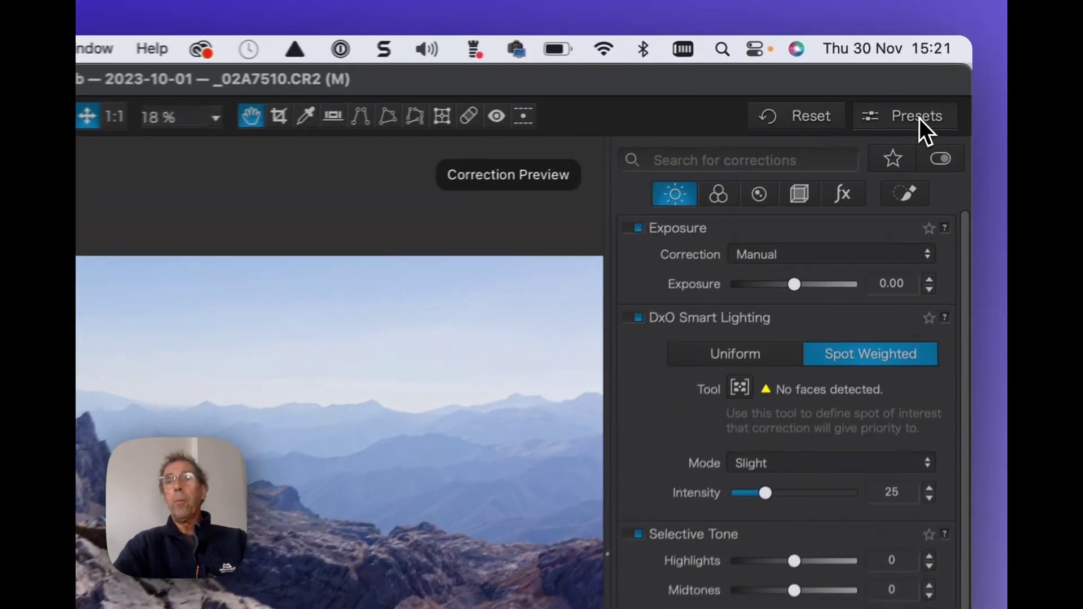
- Apply a preset from the 2 - Black & White group and close the presets browser
click(917, 119)
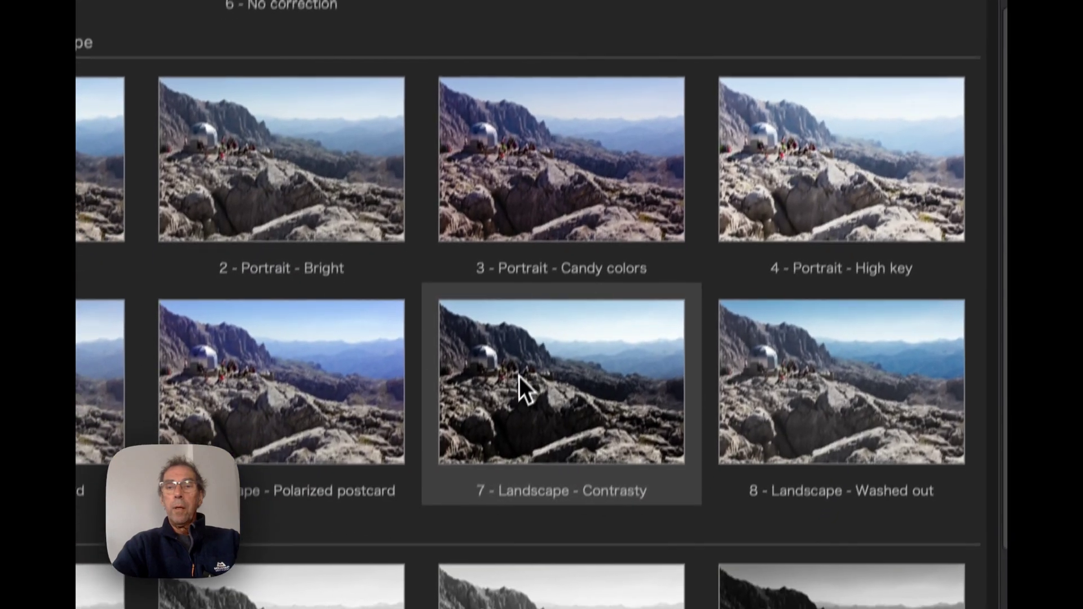
scroll(516, 488, down, 3)
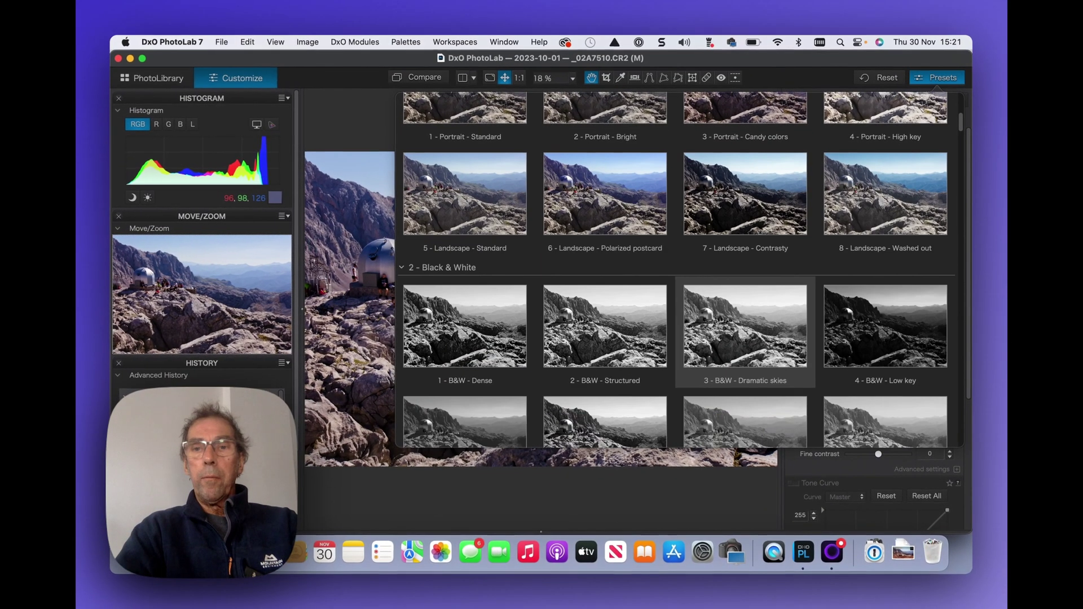
scroll(722, 313, down, 3)
scroll(677, 270, down, 1)
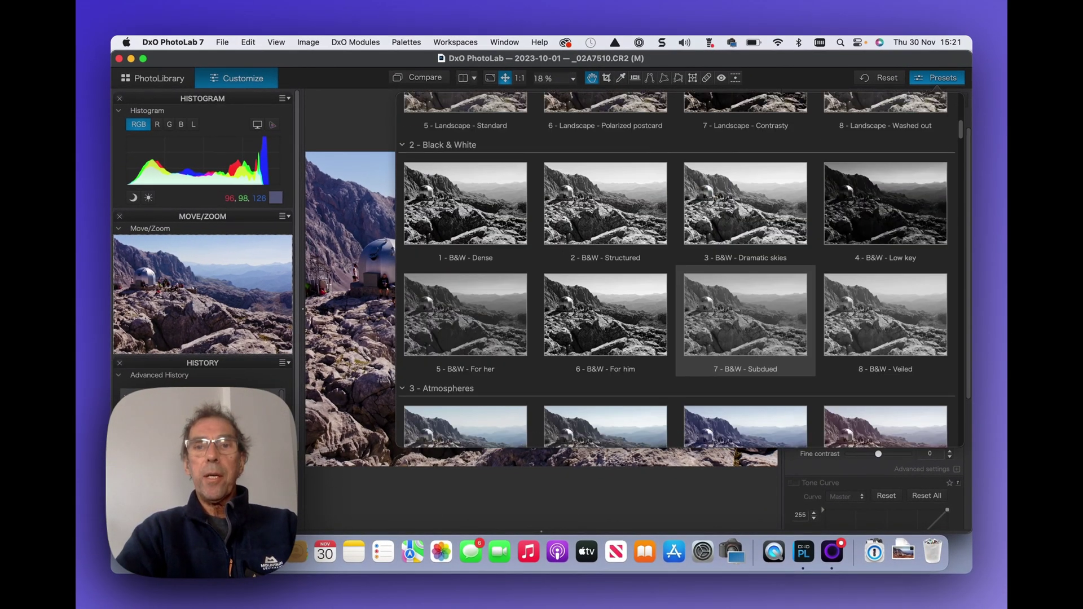
scroll(676, 269, up, 1)
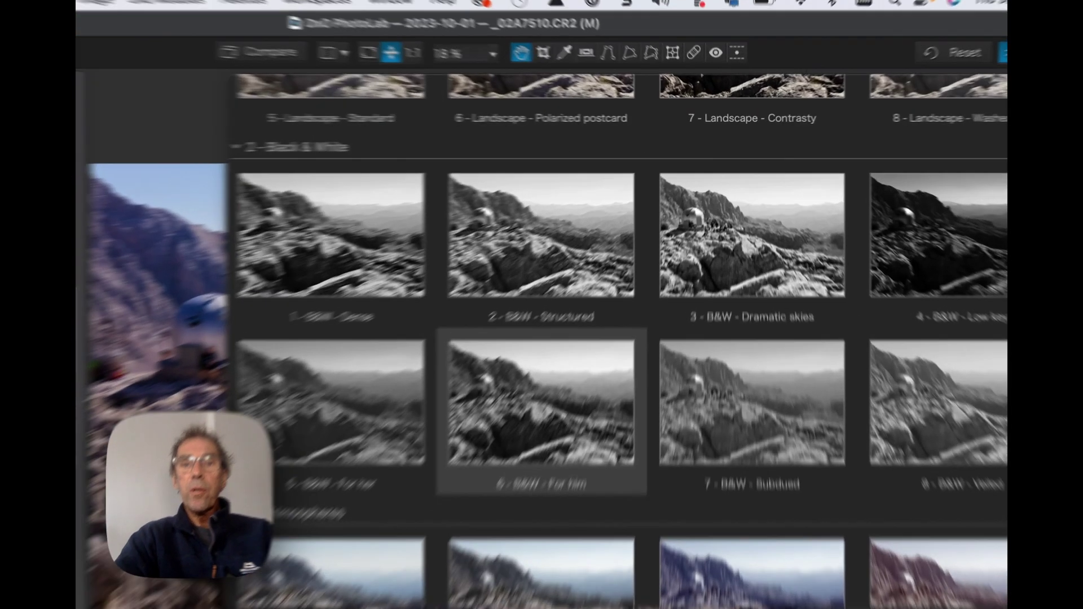
key(Escape)
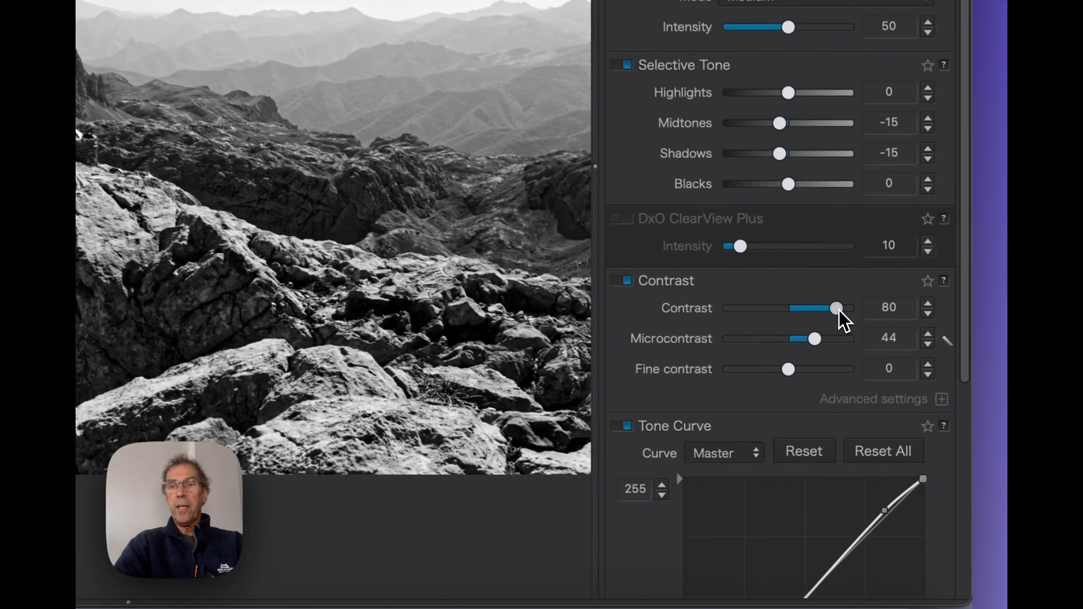
- Drop Contrast to 18 and Microcontrast to -4, then drag the tone curve's shadow and highlight points
drag(904, 381, 897, 383)
drag(818, 307, 804, 308)
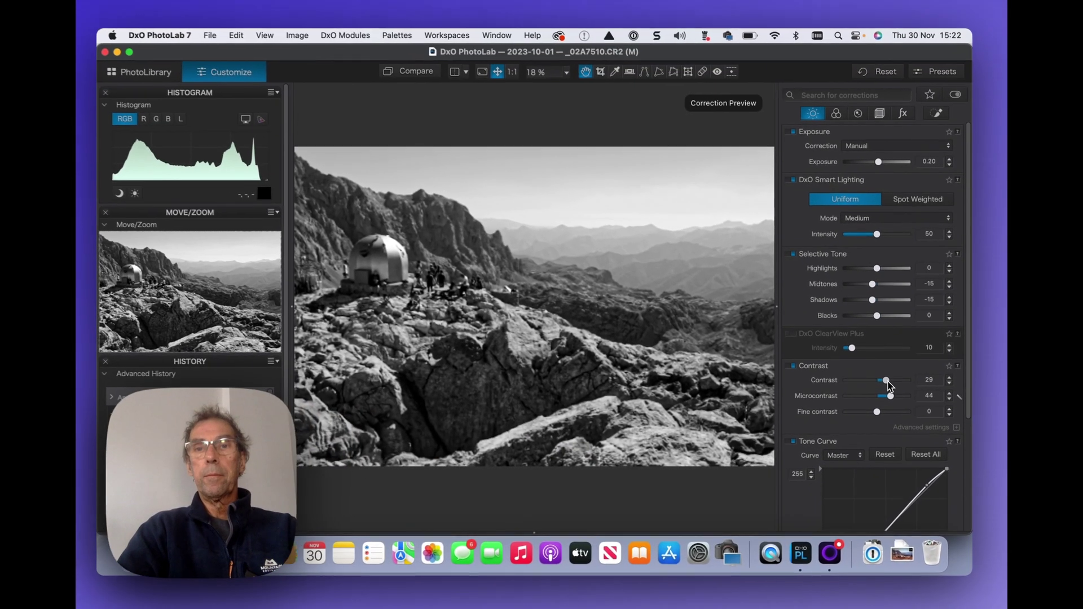
mouse_move(887, 384)
mouse_down()
mouse_move(875, 382)
mouse_move(884, 382)
mouse_up()
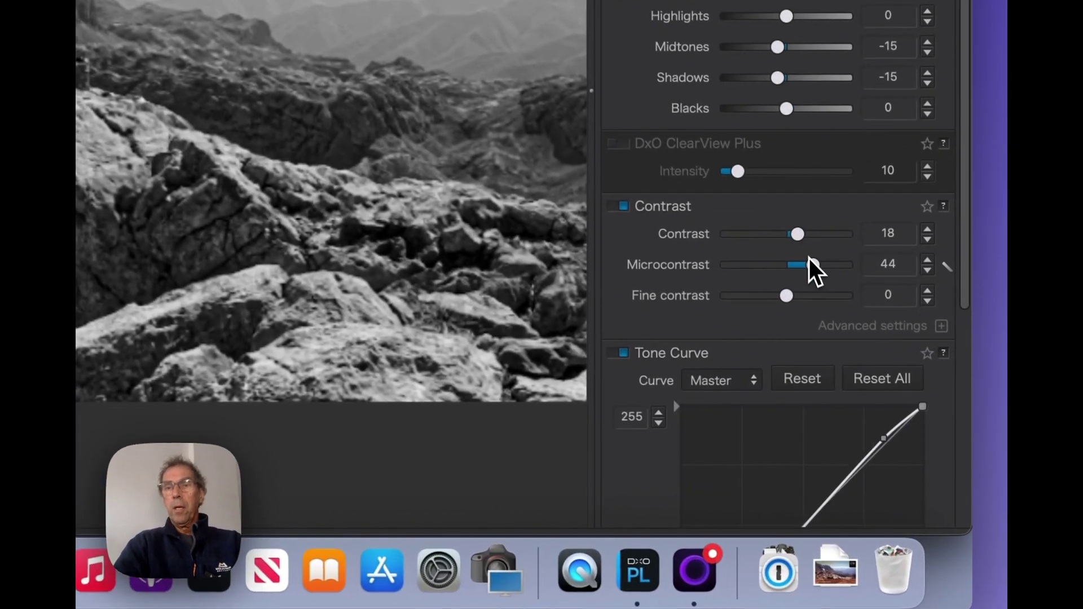
drag(810, 261, 805, 262)
scroll(802, 260, down, 6)
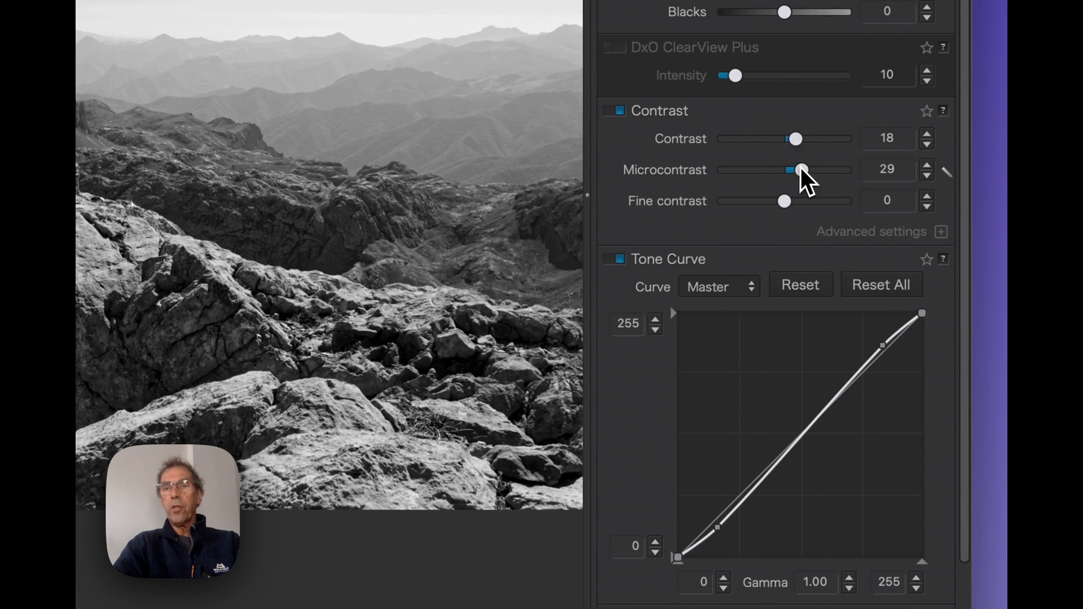
mouse_move(801, 170)
mouse_down()
mouse_move(772, 172)
mouse_move(781, 172)
mouse_up()
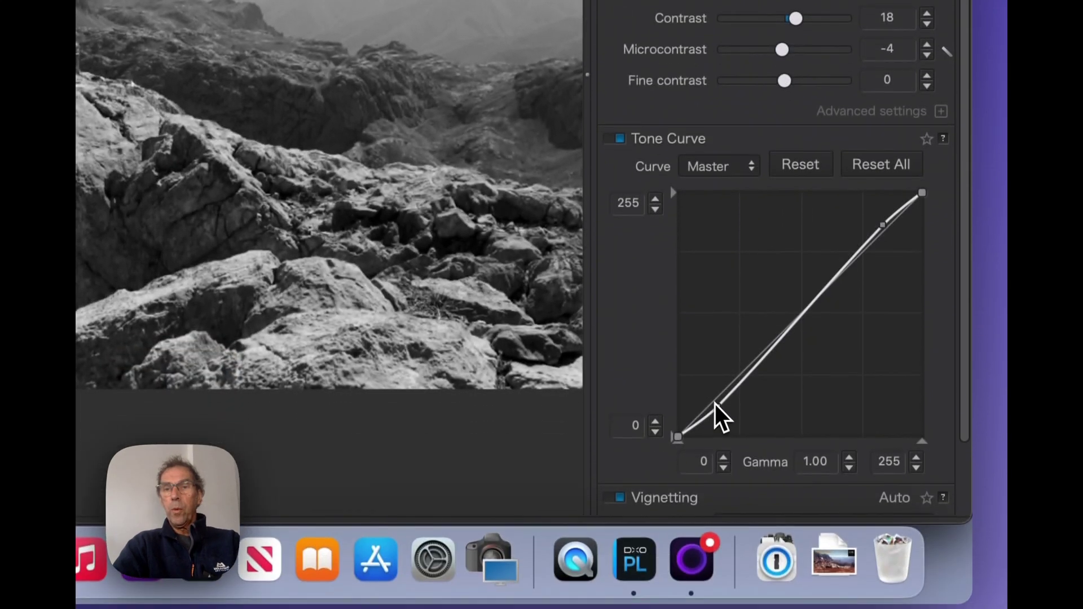
drag(722, 399, 720, 402)
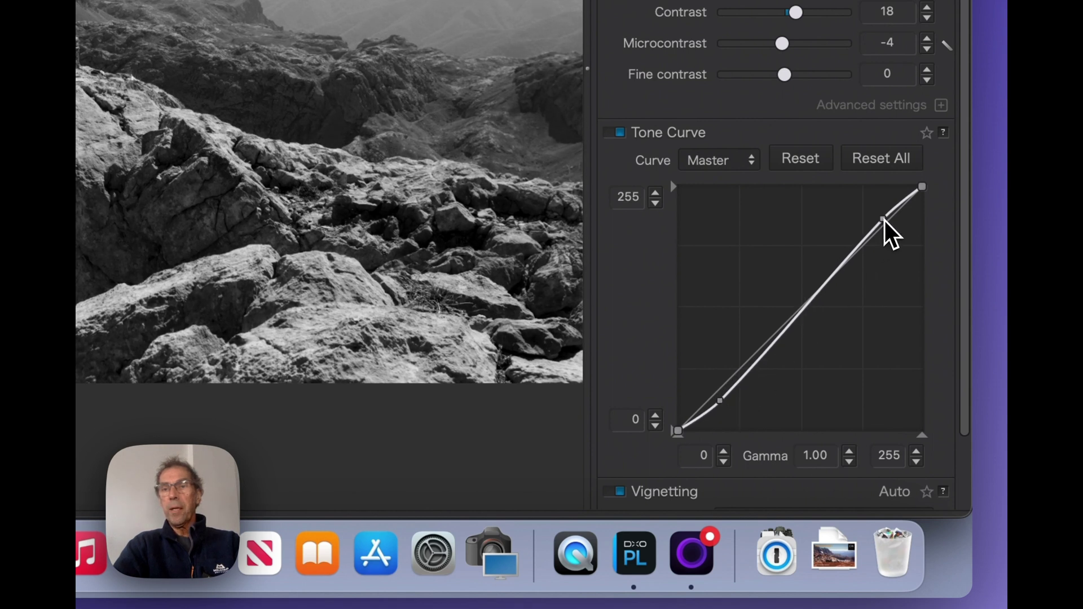
drag(882, 220, 883, 214)
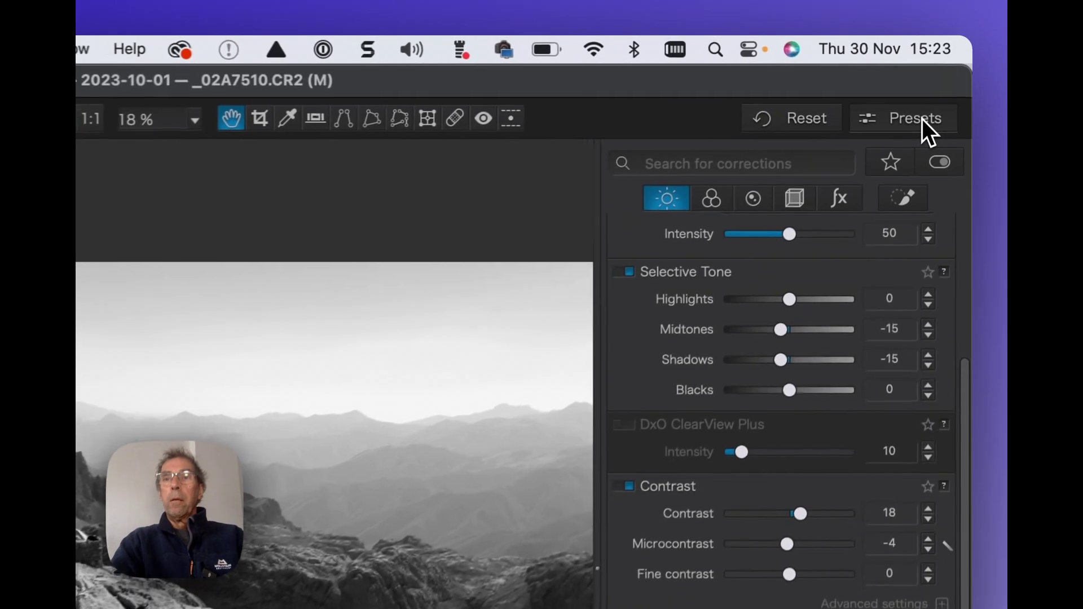
- Apply the B&W - For him preset from the presets browser
click(930, 102)
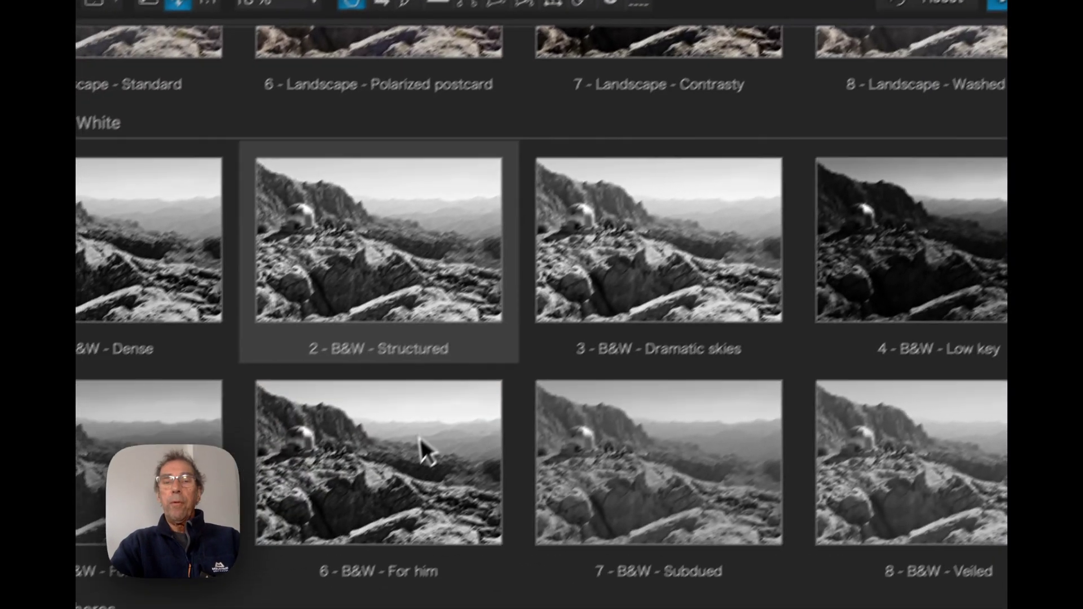
click(421, 438)
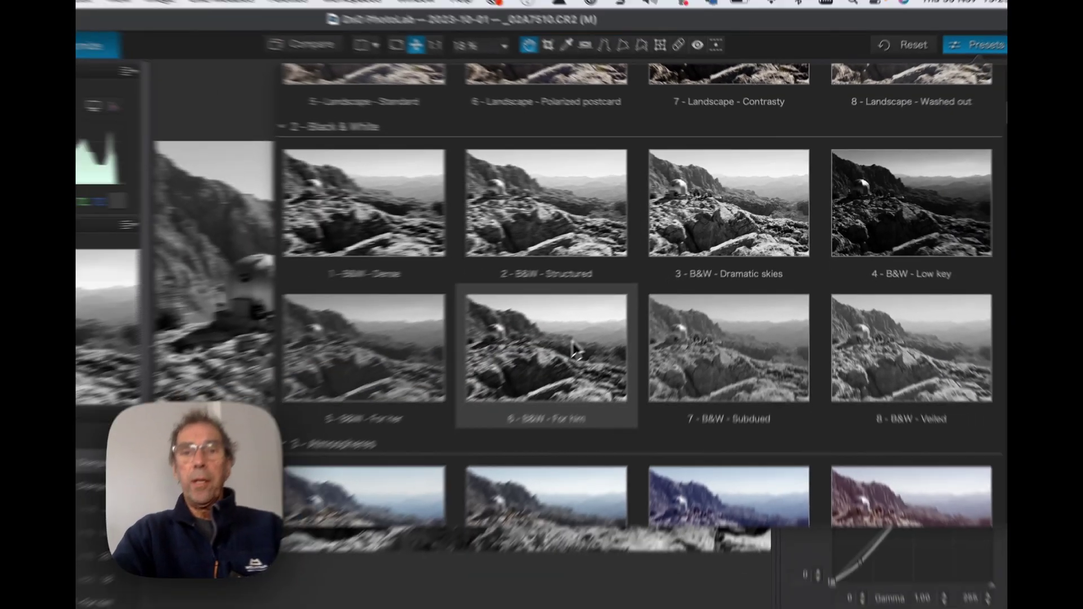
scroll(632, 385, down, 1)
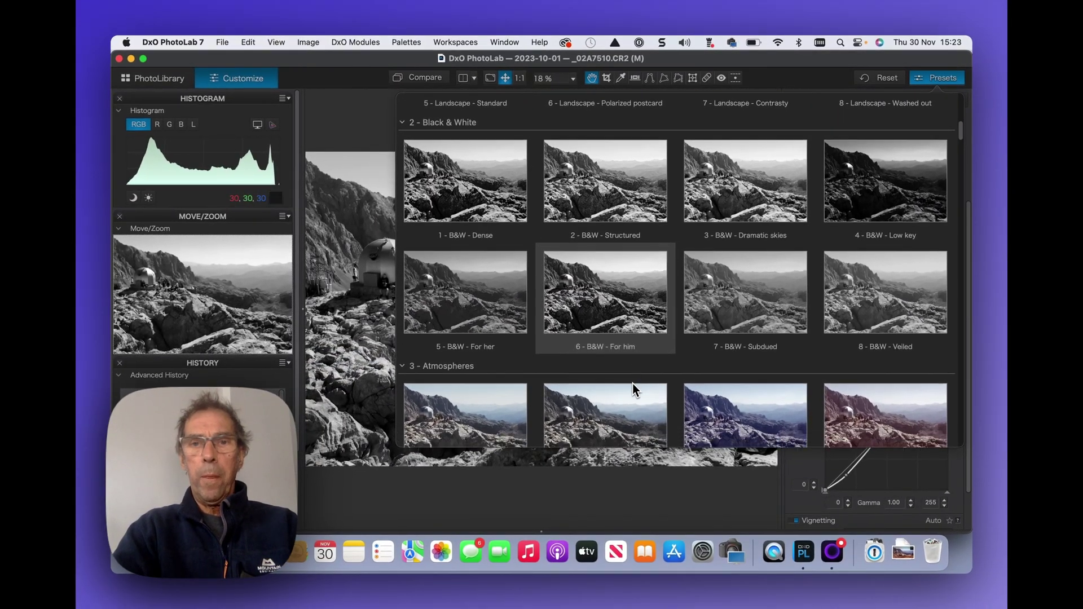
click(632, 385)
- Scroll past the Atmospheres presets down to the High Dynamic Range and Color films groups
scroll(632, 385, down, 3)
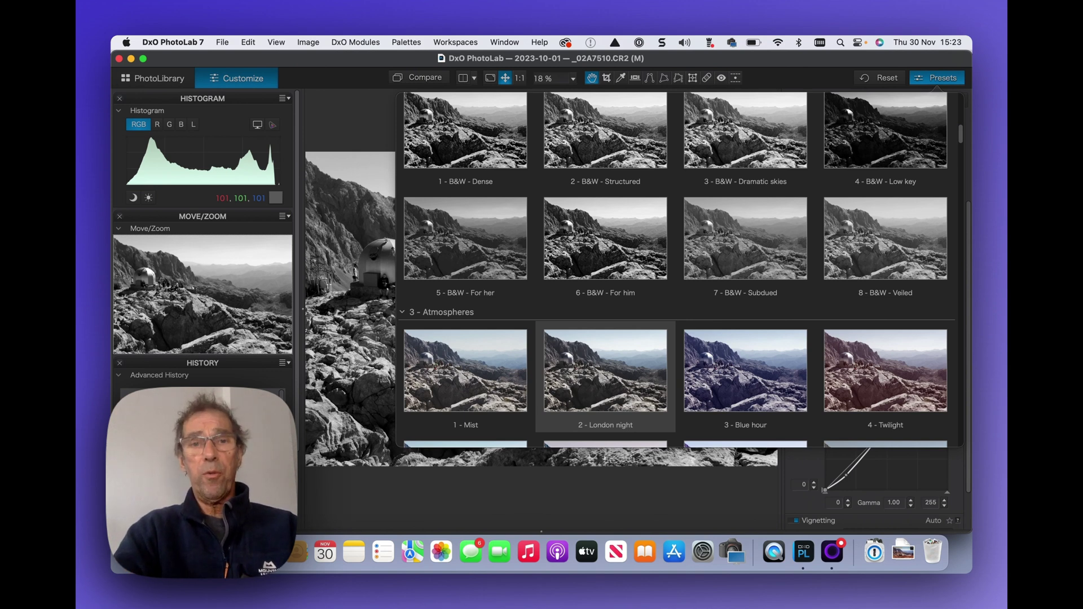
scroll(605, 372, down, 8)
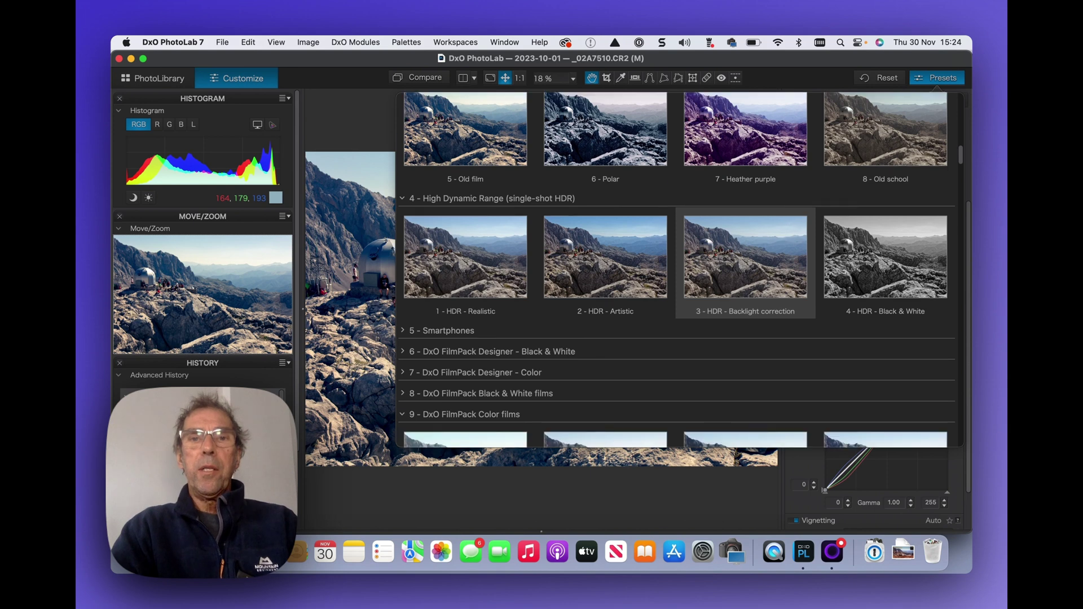
scroll(745, 259, down, 3)
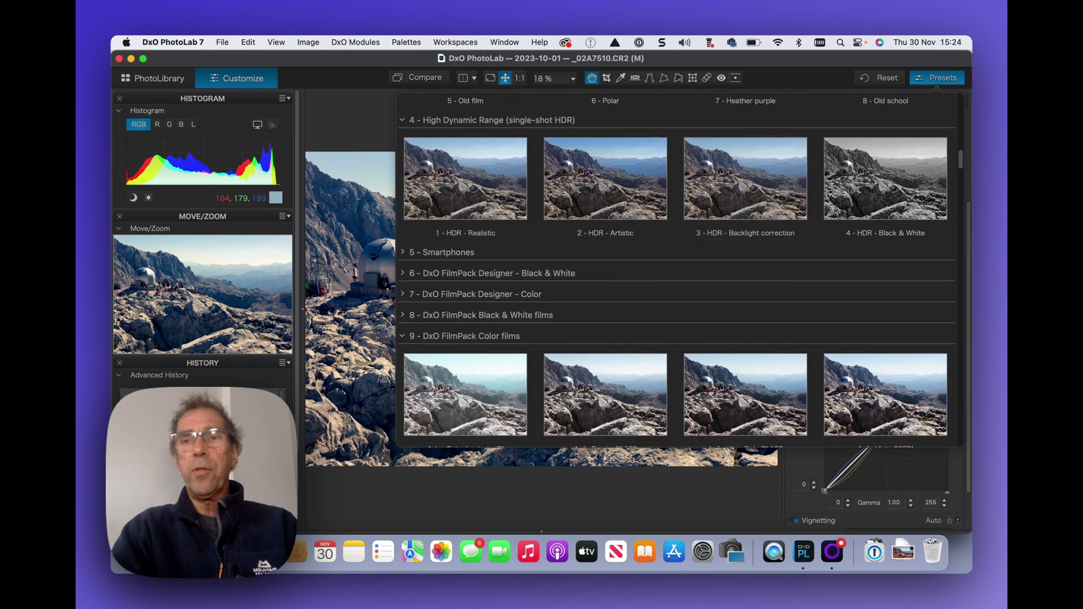
scroll(687, 254, down, 1)
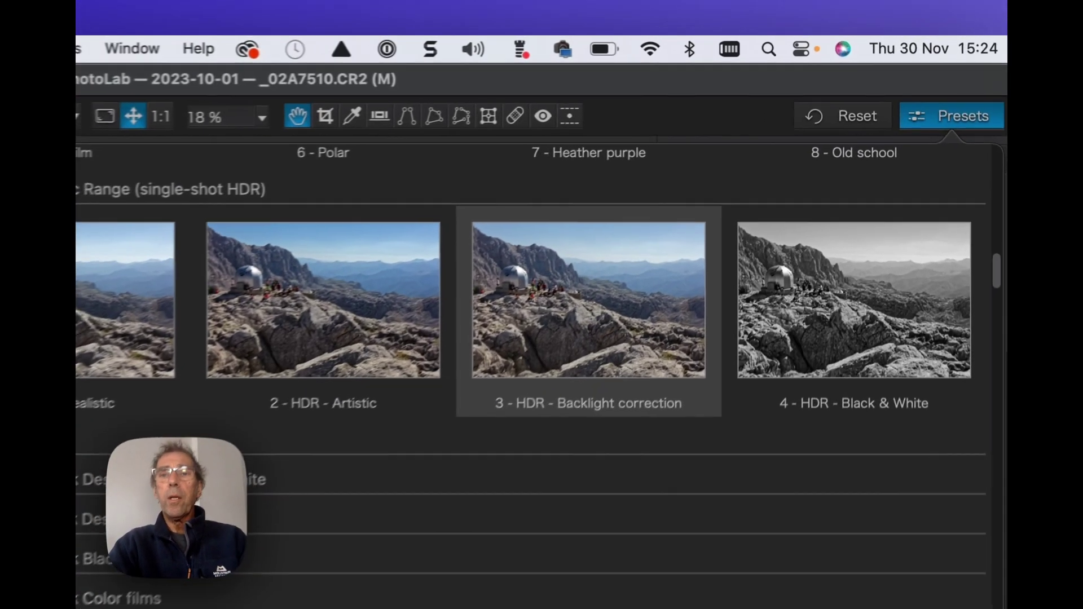
- Apply HDR - Backlight correction and flip between original and corrected views with Compare and D
click(746, 184)
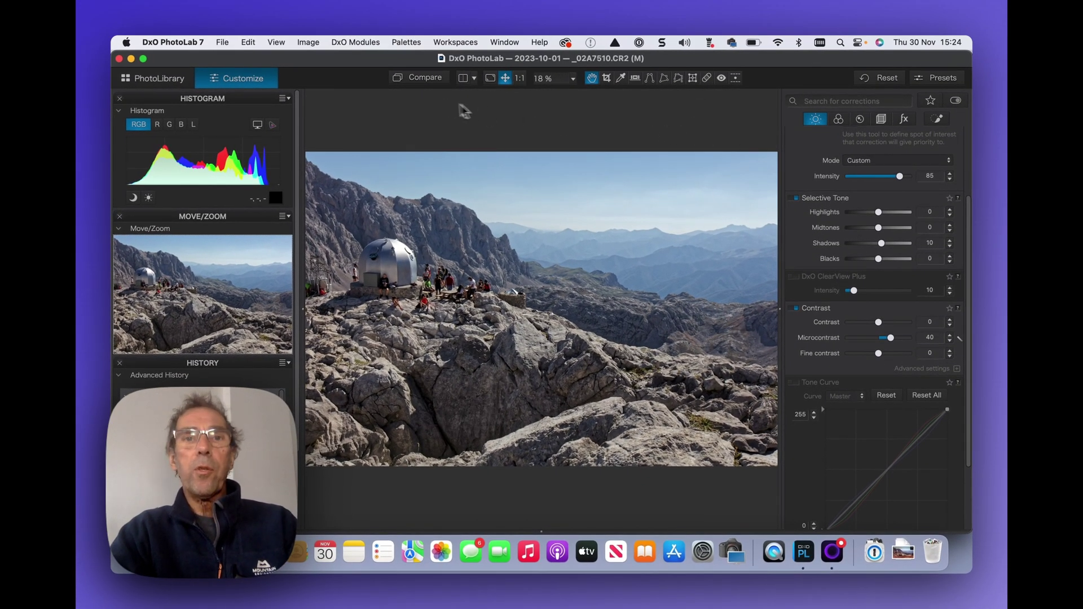
click(427, 79)
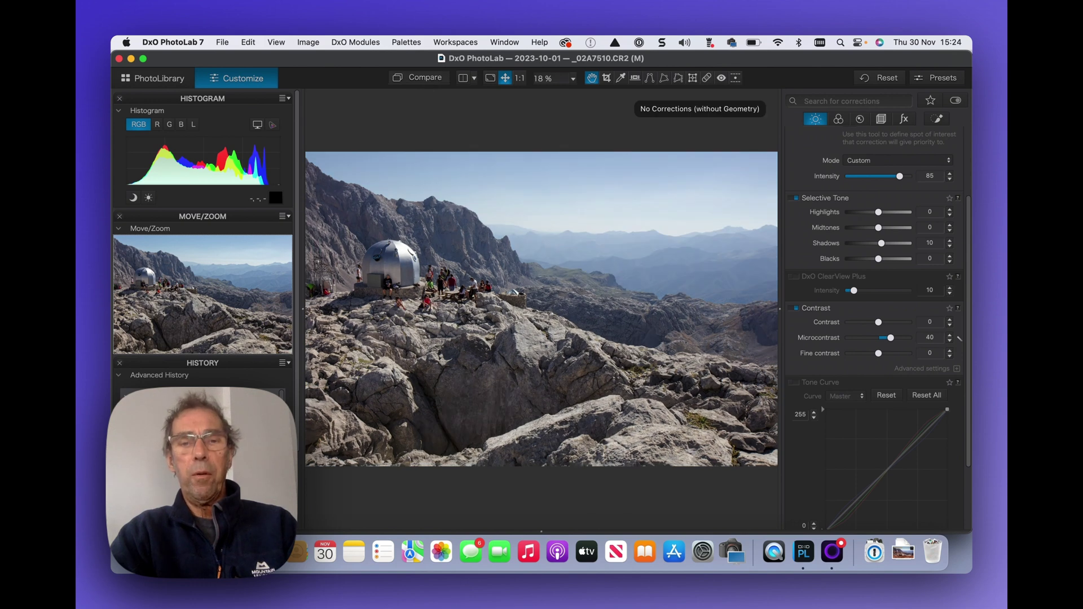
click(427, 79)
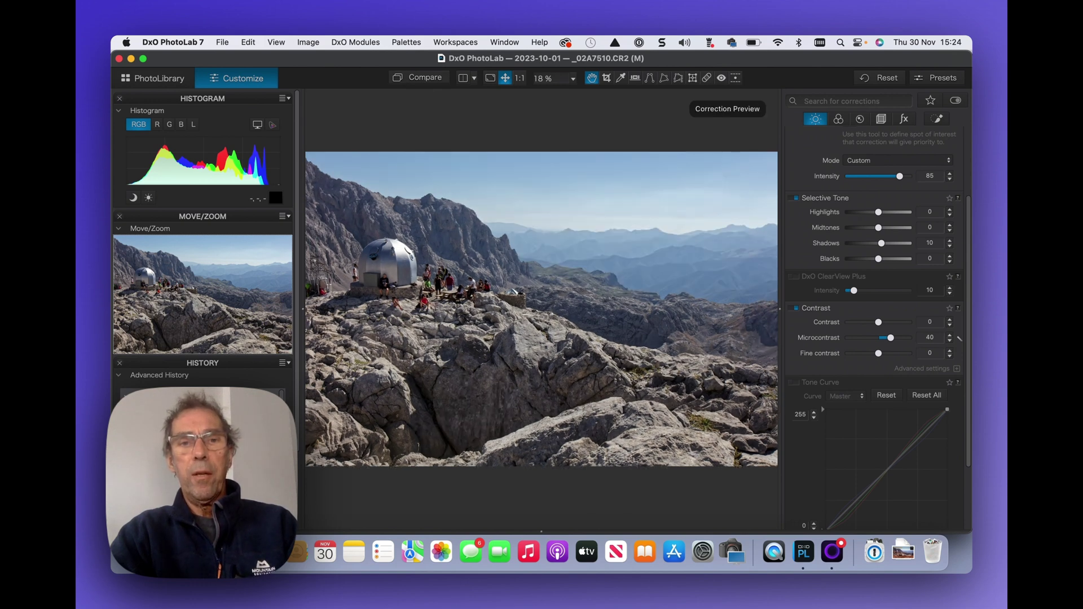
key(d)
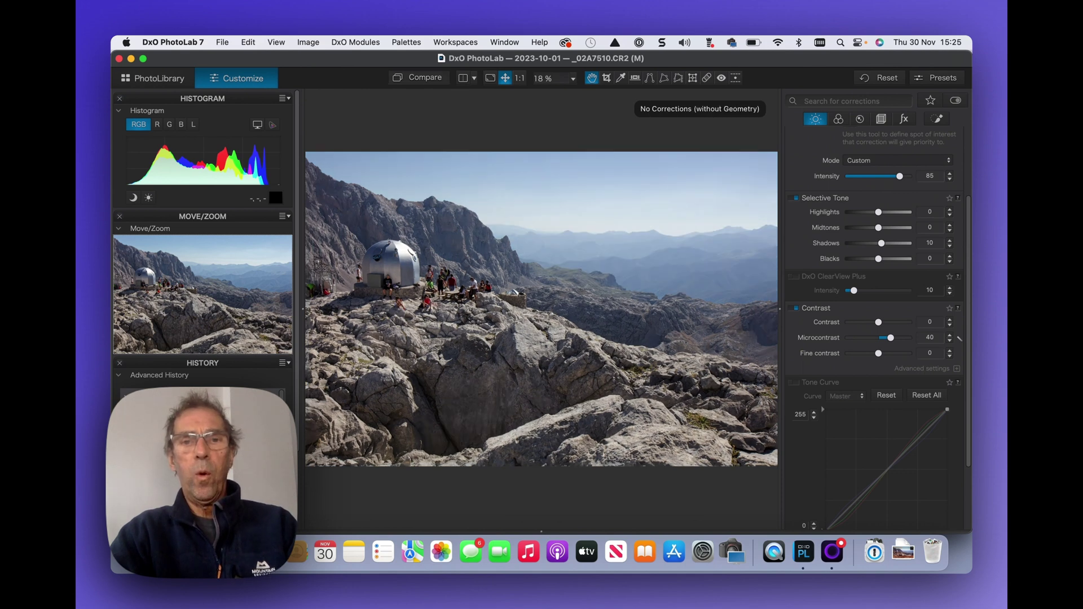
key(d)
key(d)
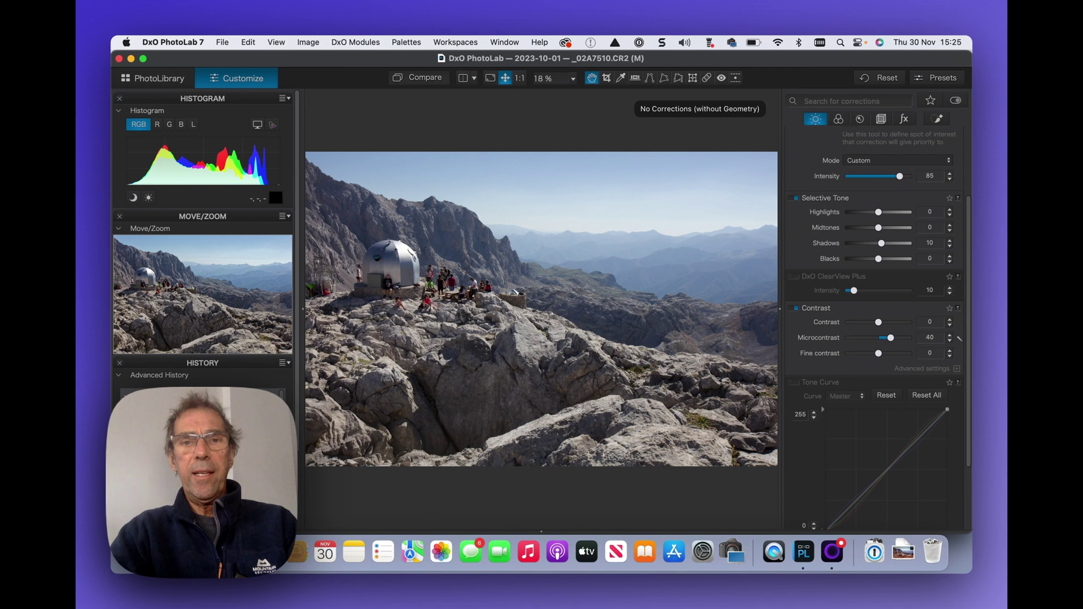
key(d)
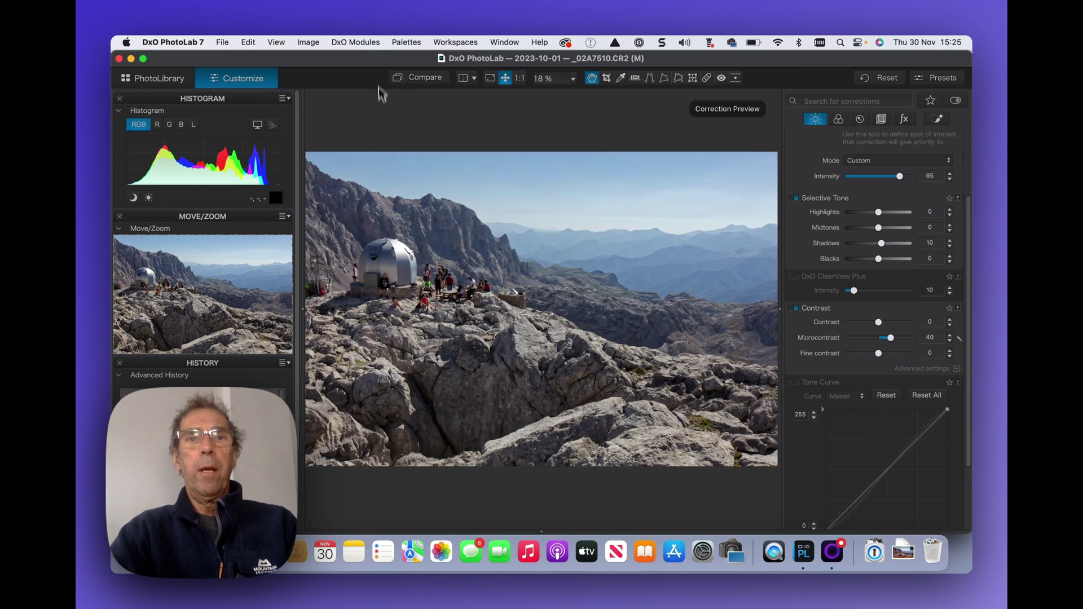
click(426, 84)
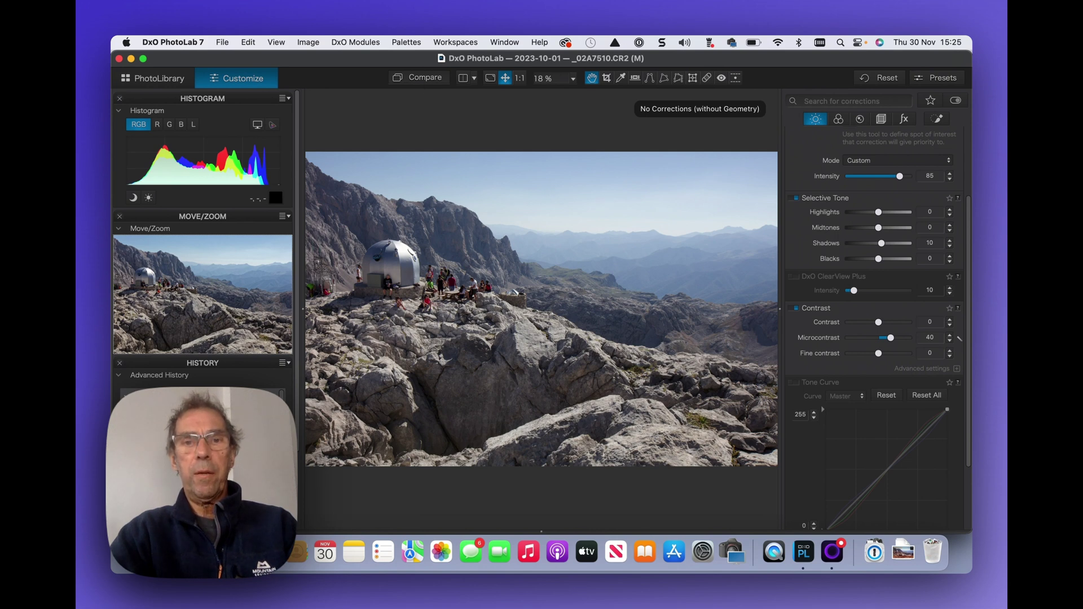
key(d)
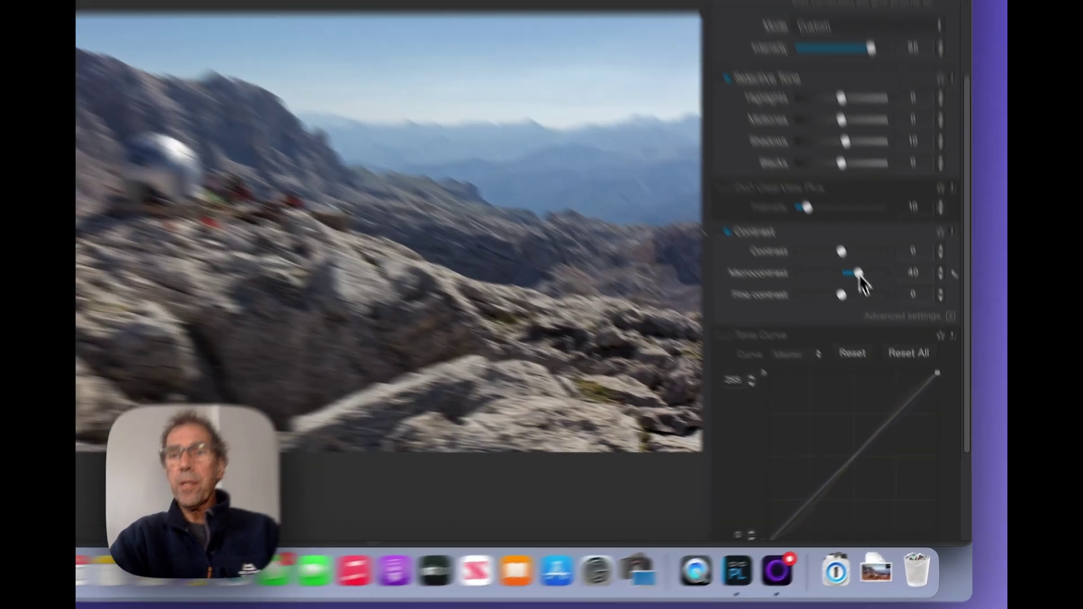
- Lower Microcontrast to 21 and slightly bend the tone curve, keeping the Master channel
drag(891, 338, 886, 339)
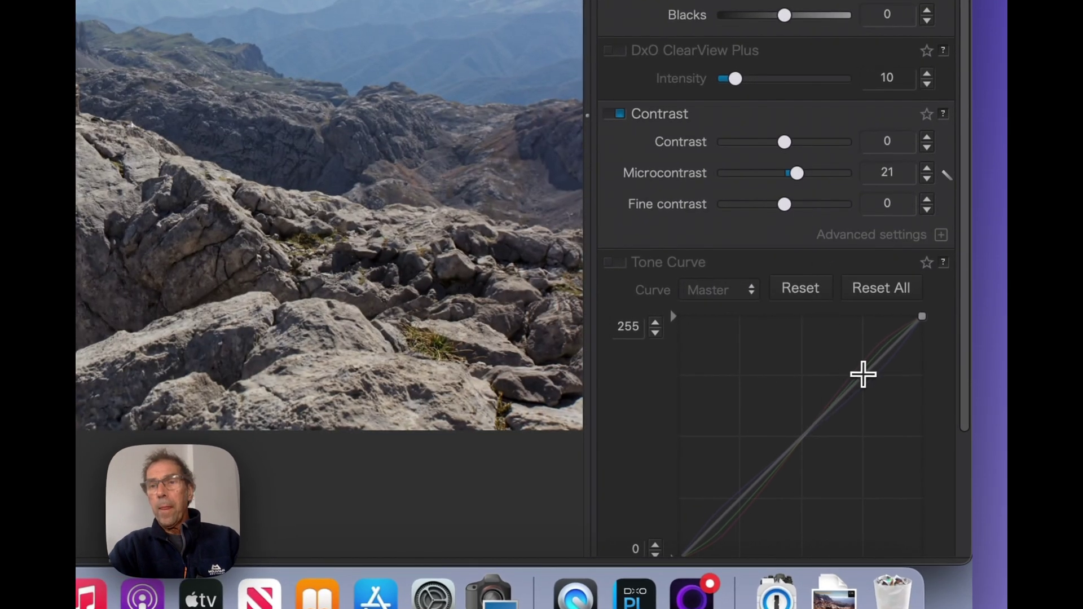
drag(863, 374, 865, 364)
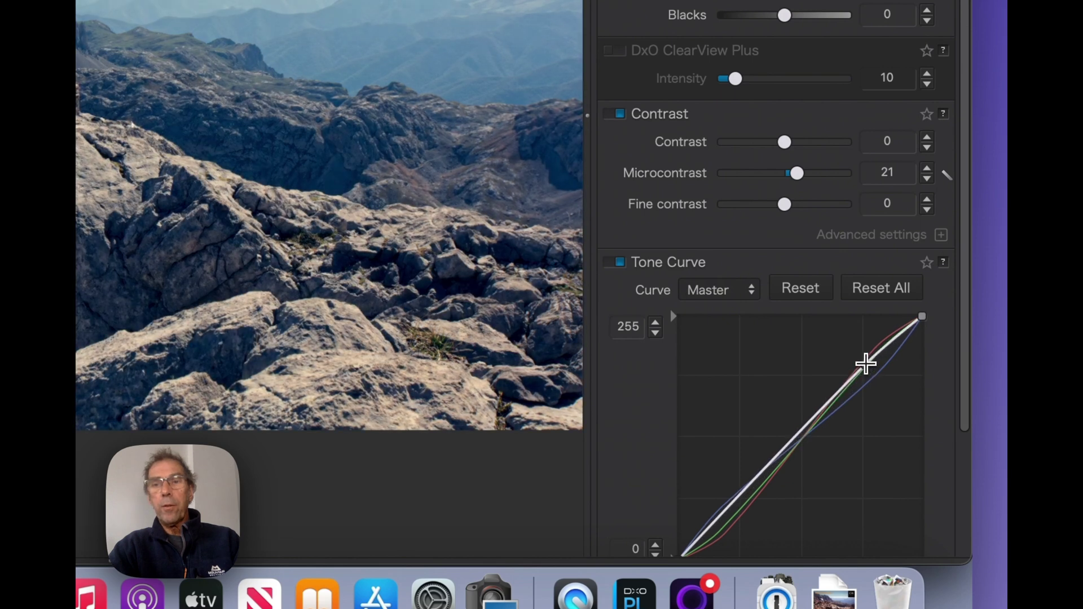
drag(866, 364, 865, 368)
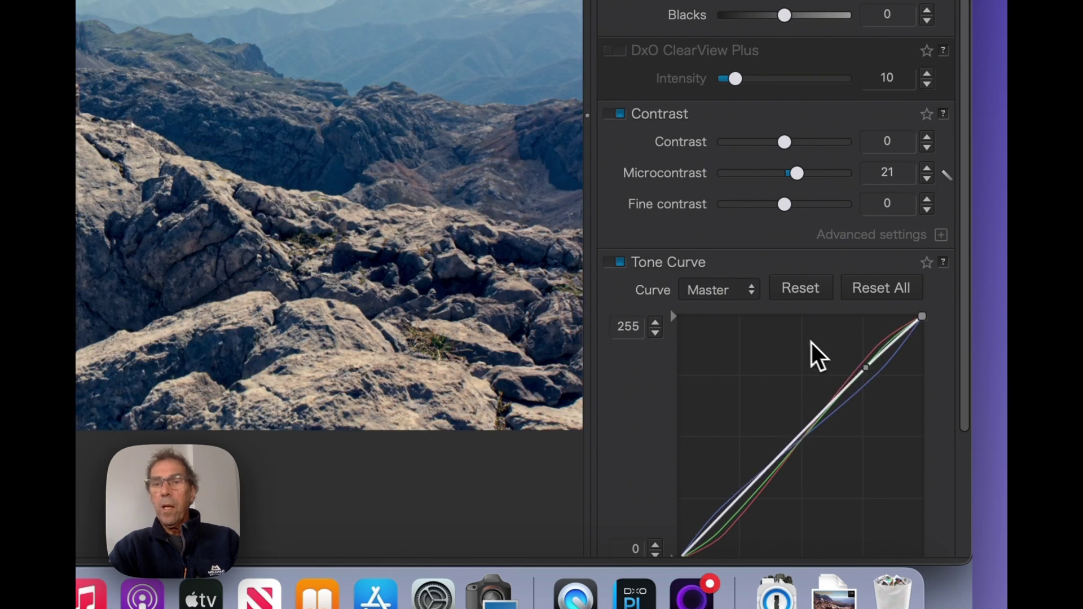
scroll(803, 353, down, 5)
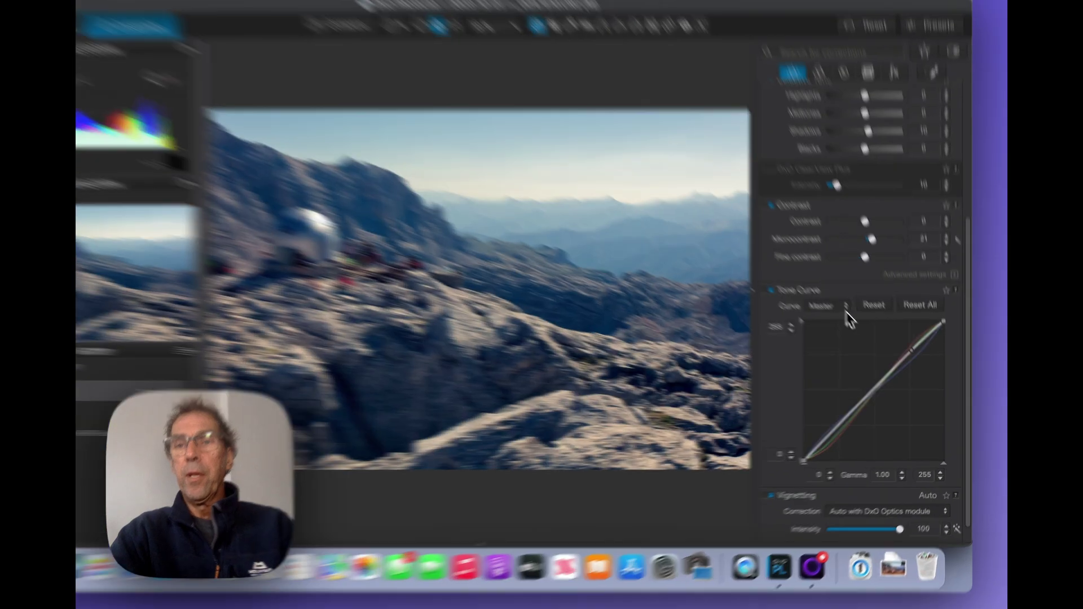
click(846, 322)
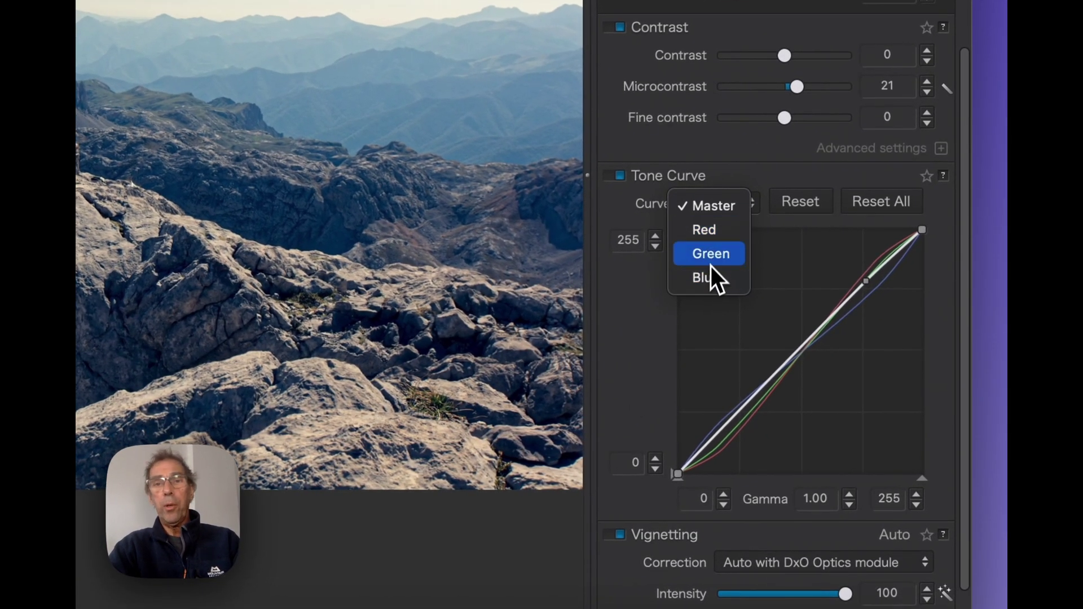
click(903, 411)
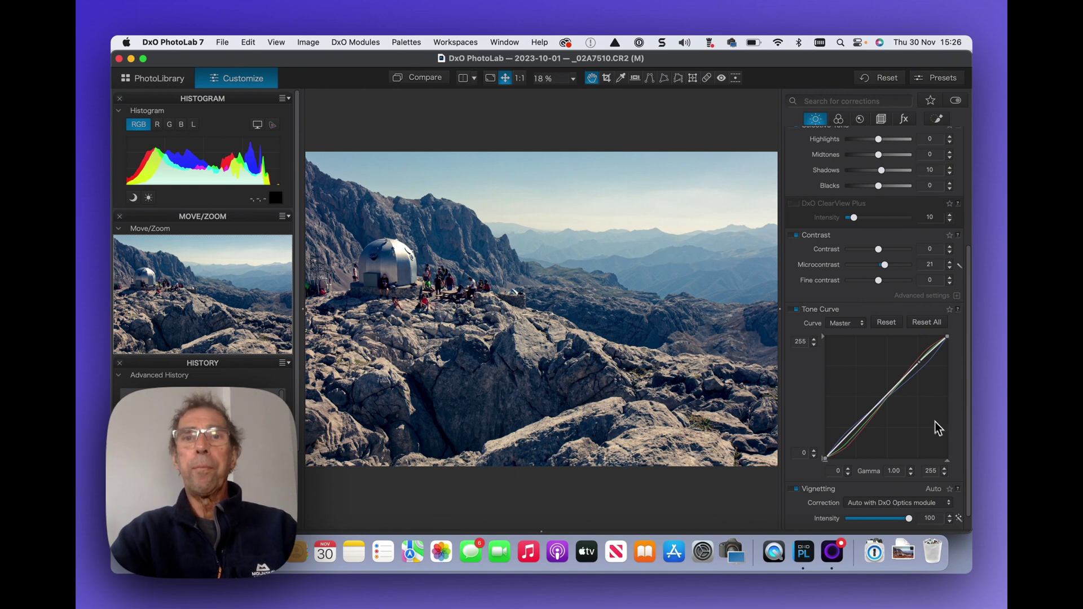
- Open the preset browser on the FilmPack Color films thumbnails, such as Agfa Precisa™ 100 and Cinestill Redrum 200
key(super+shift+p)
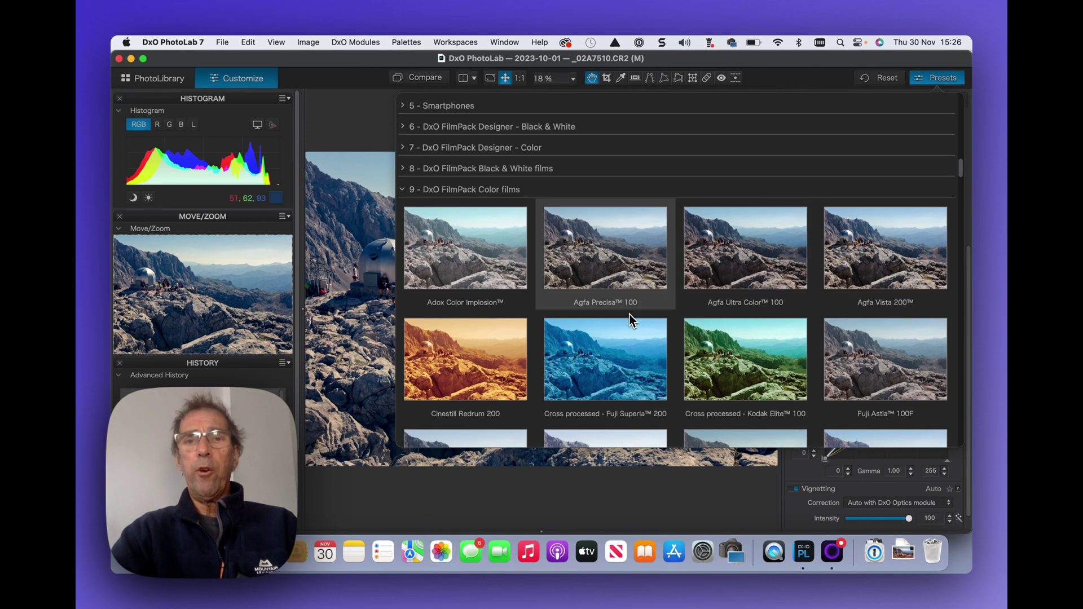
scroll(630, 313, down, 2)
scroll(629, 313, up, 2)
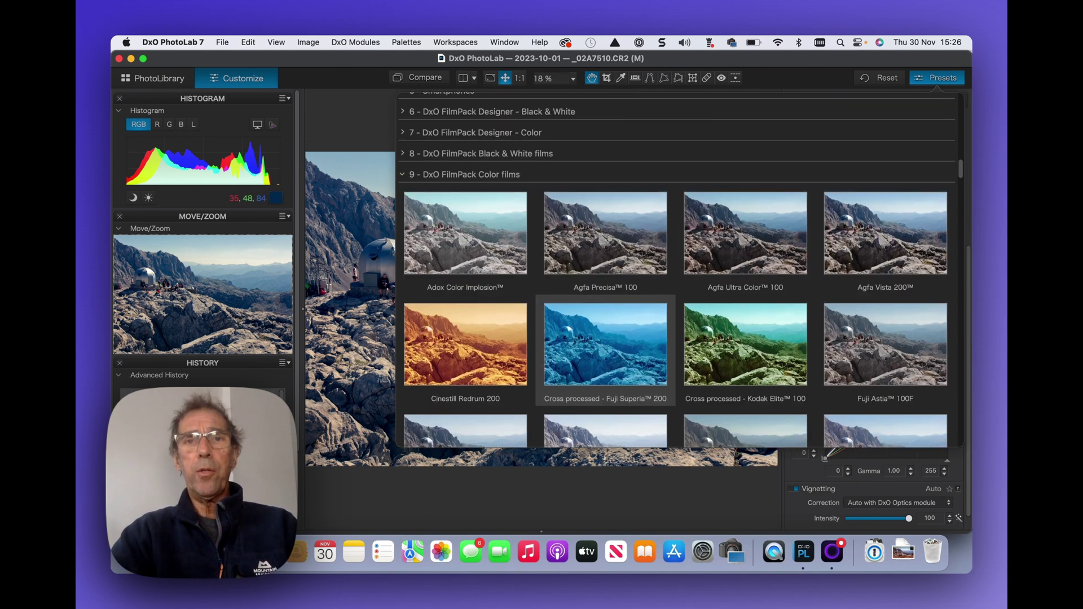
scroll(629, 310, down, 2)
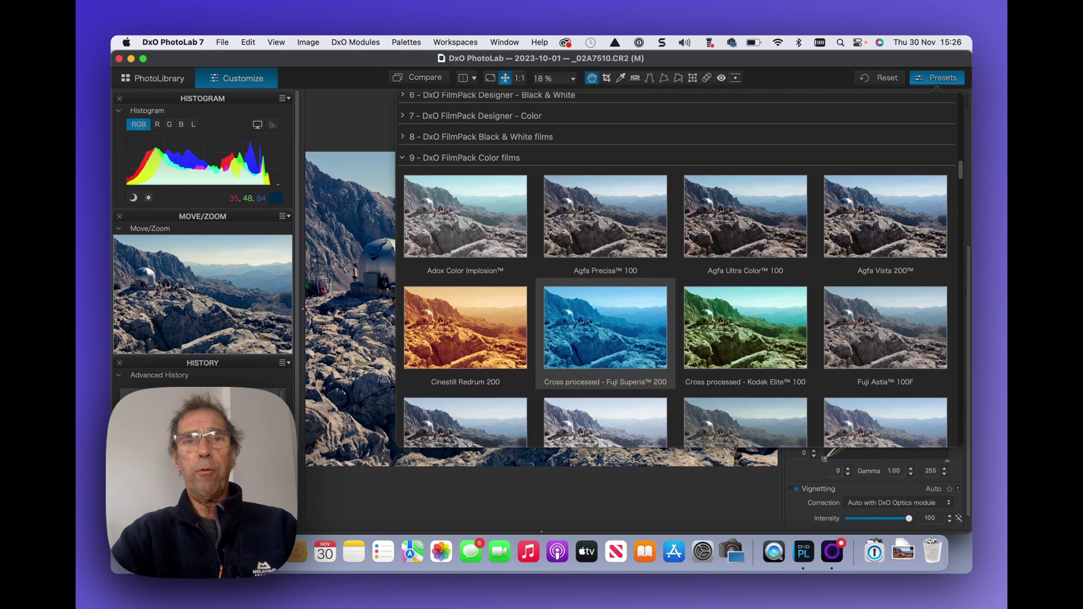
scroll(629, 313, up, 1)
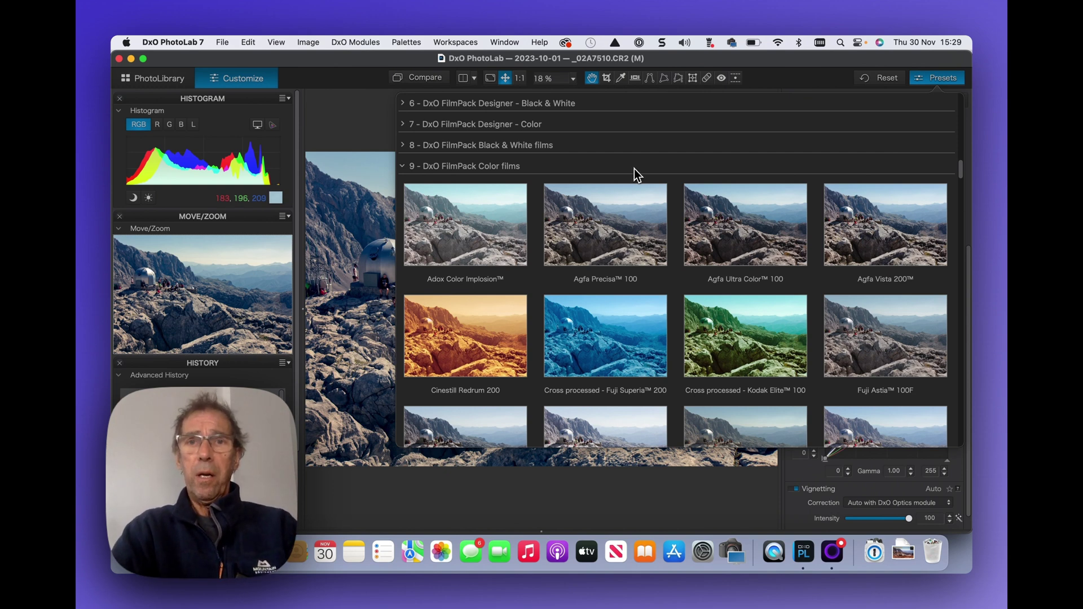
- Scroll the FilmPack Color films presets to show Adox Color Implosion™ through Fuji Astia™ 100F
scroll(639, 216, down, 1)
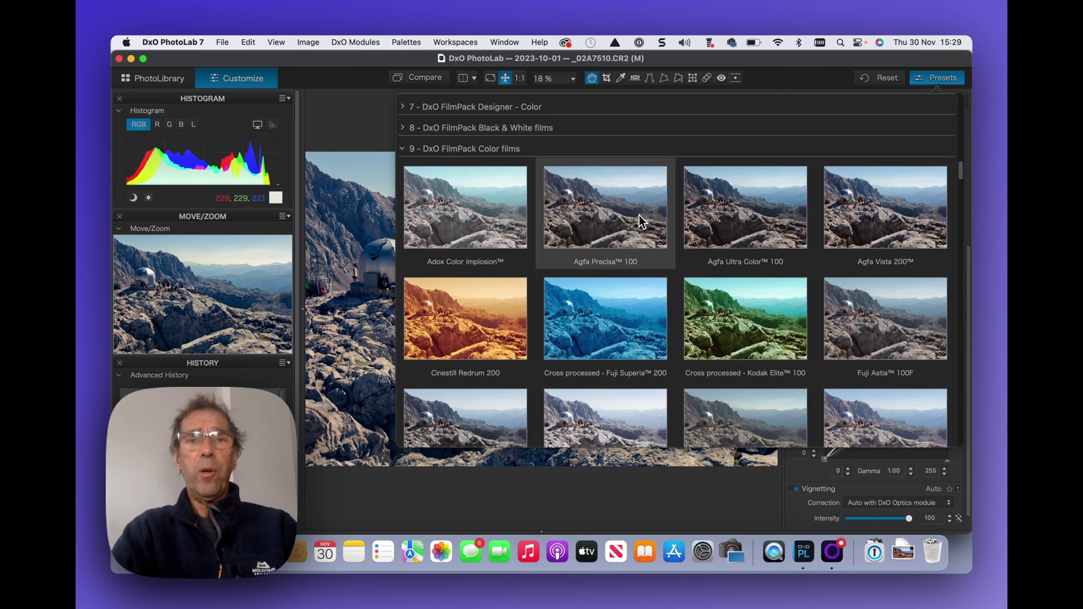